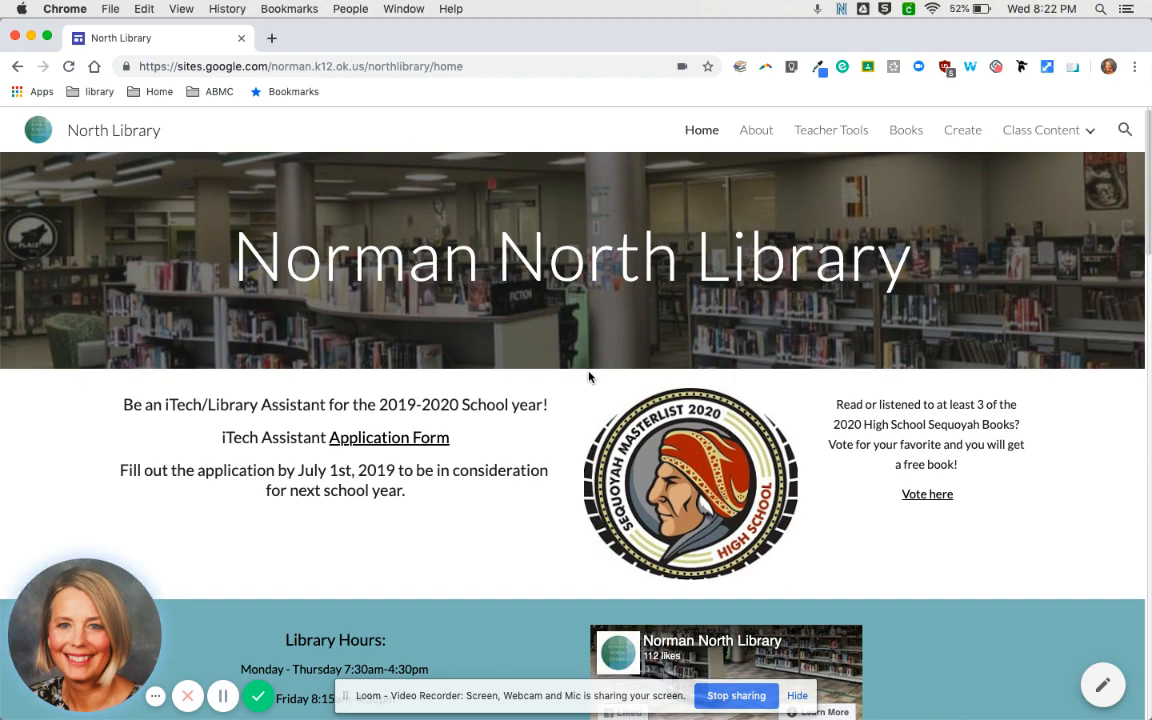
# Open NoodleTools from the resource board on the North Library homepage.
pyautogui.scroll(-2, 589, 377)
pyautogui.scroll(-10, 590, 378)
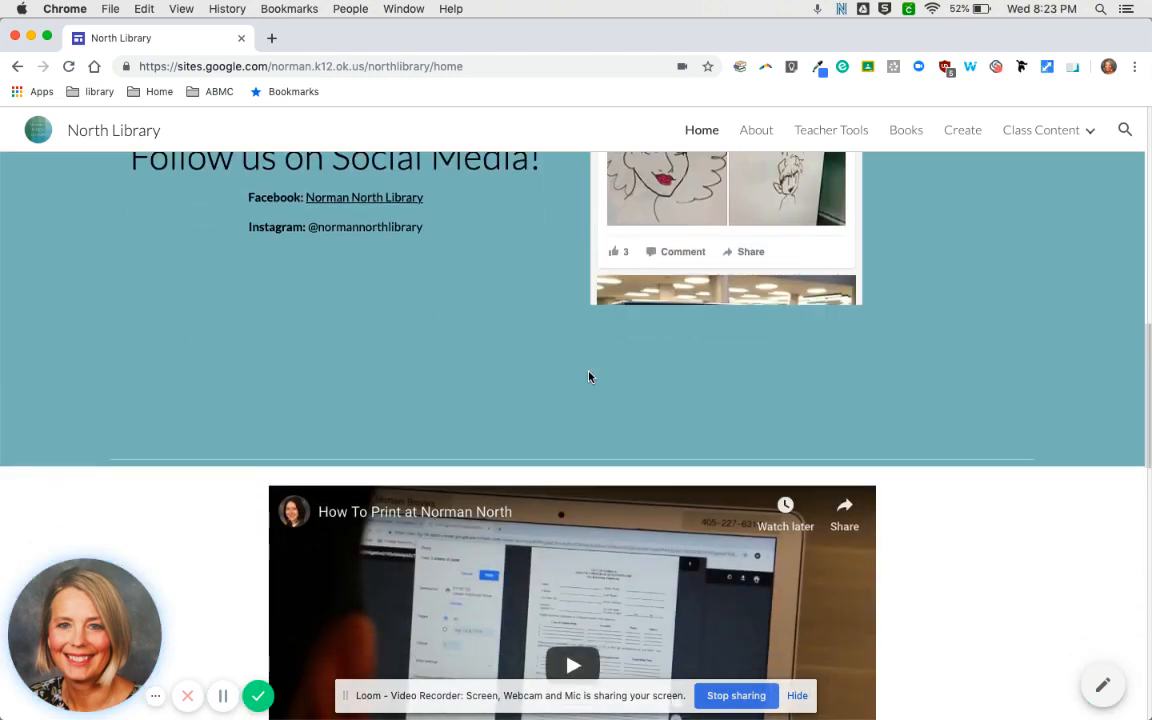
pyautogui.scroll(-6, 589, 377)
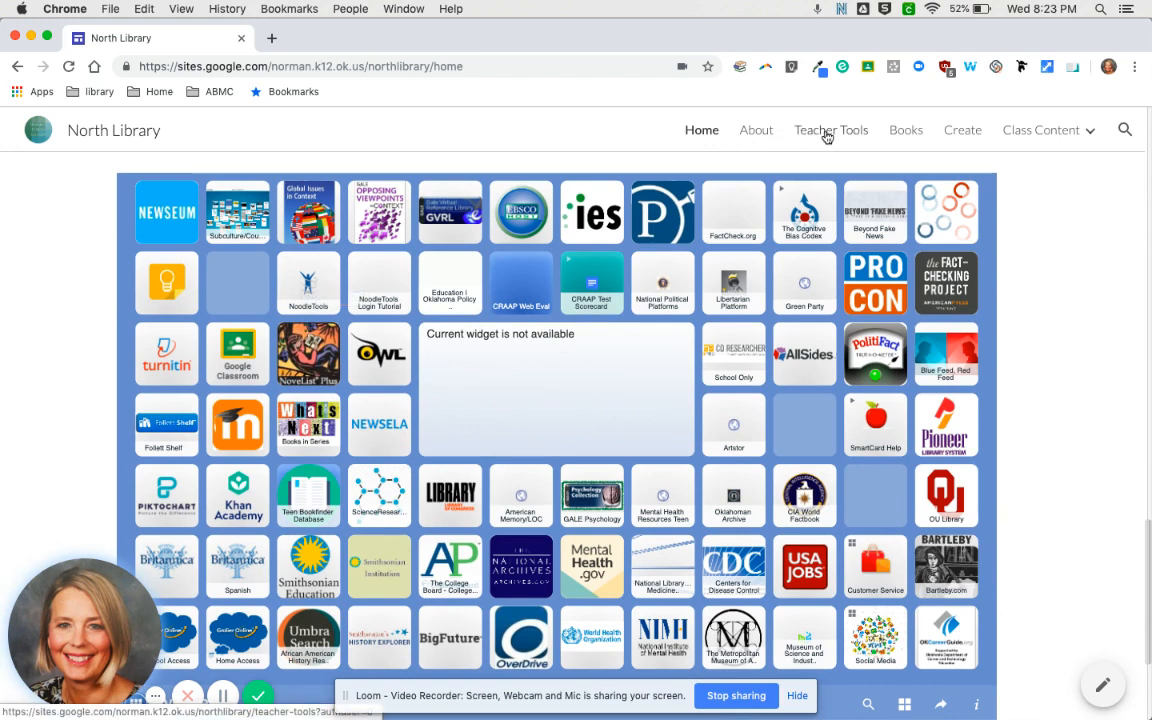
pyautogui.click(305, 290)
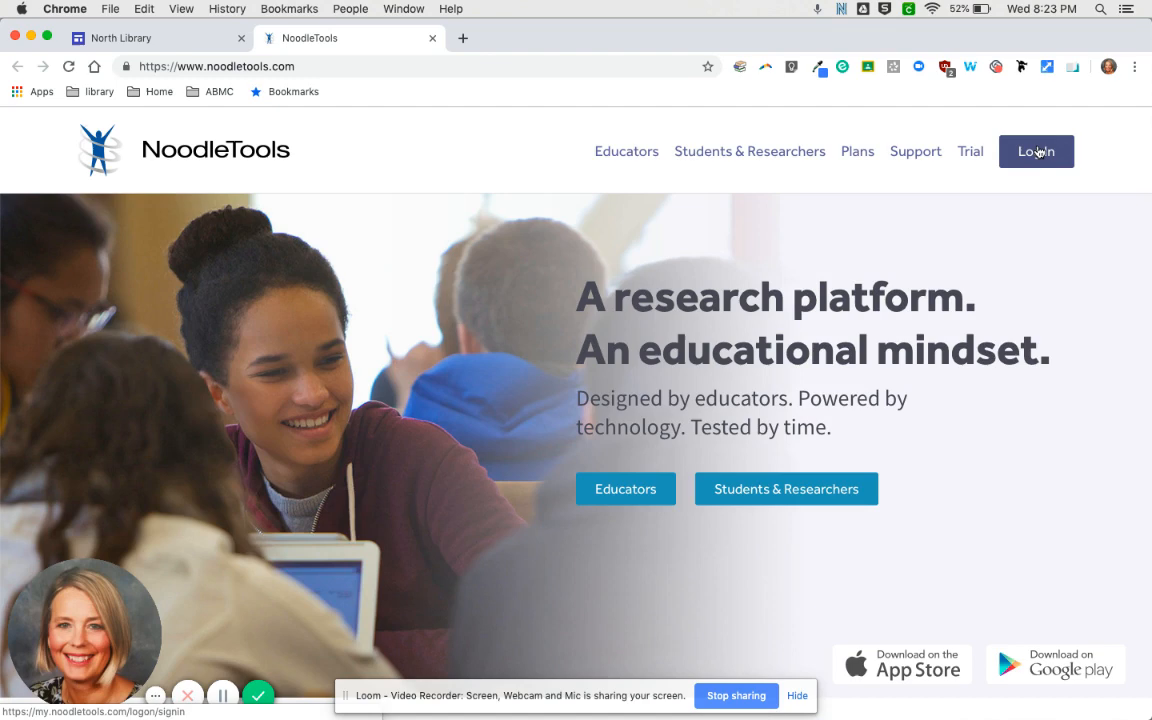
# Log in to NoodleTools with Google, using the teacher's saved school e-mail and matching Google account.
pyautogui.click(1038, 152)
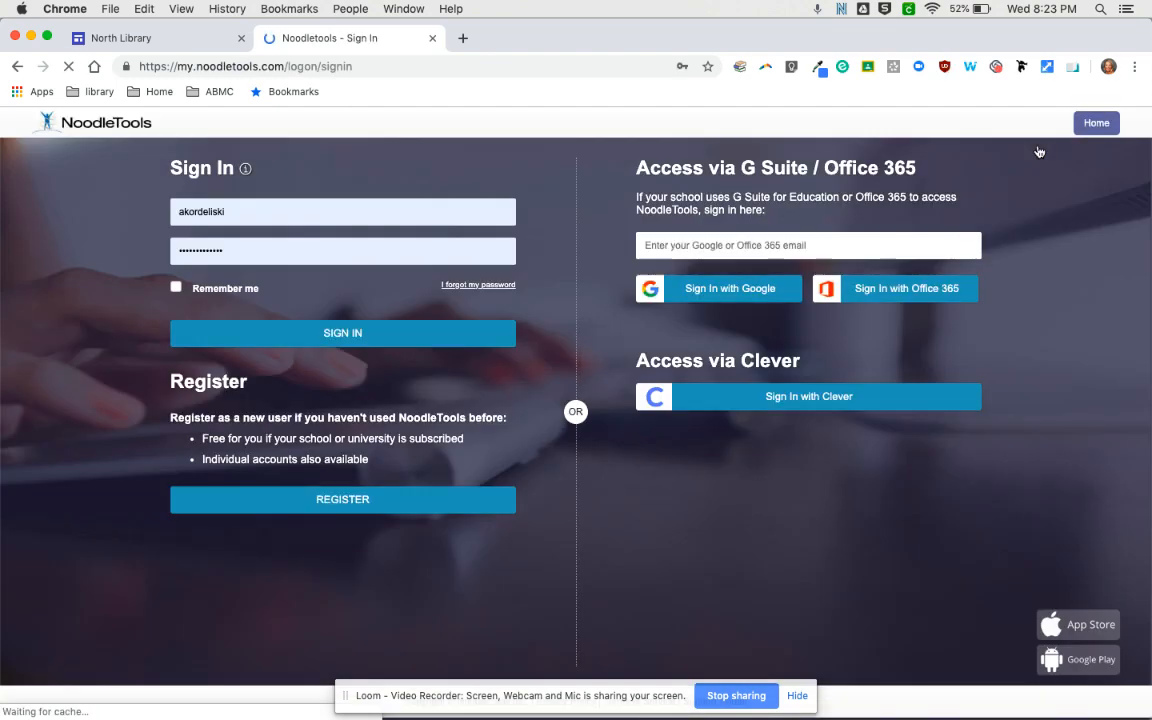
pyautogui.click(732, 249)
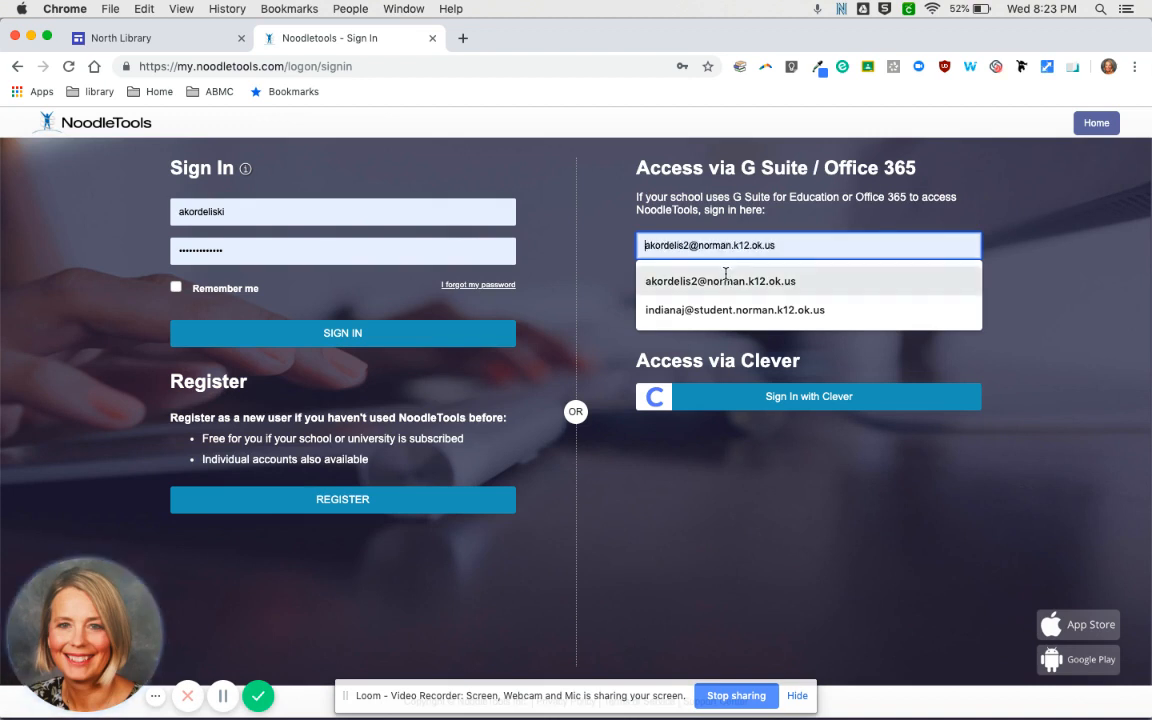
pyautogui.click(728, 282)
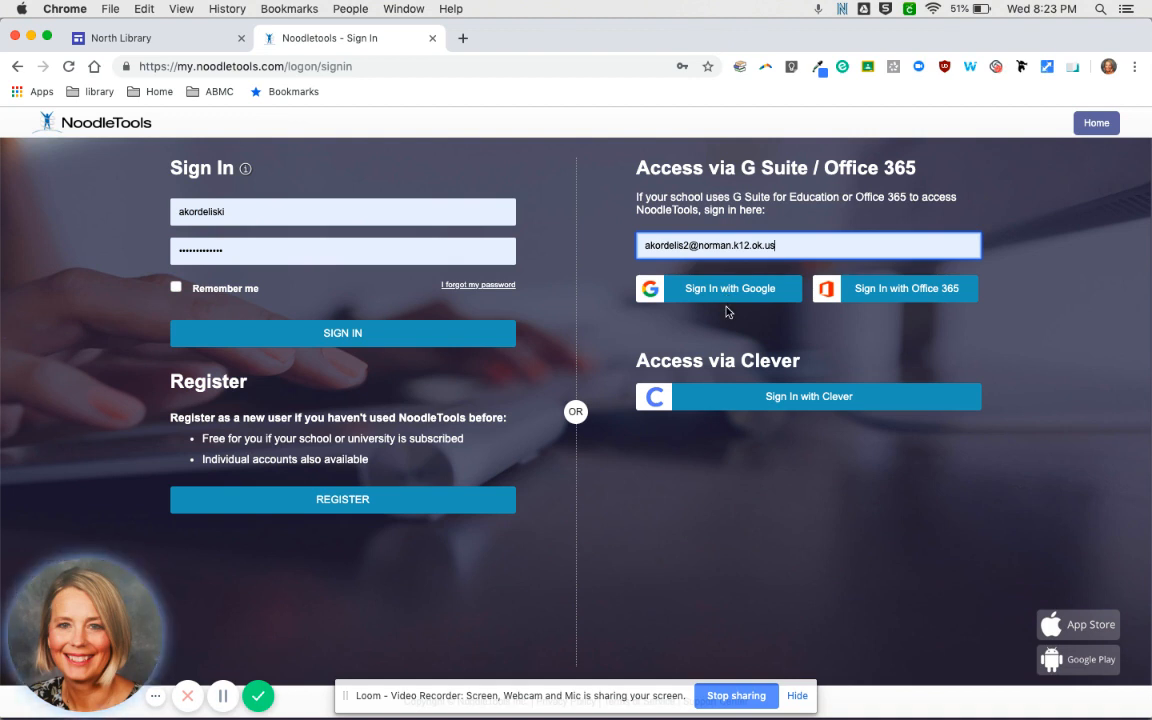
pyautogui.click(730, 293)
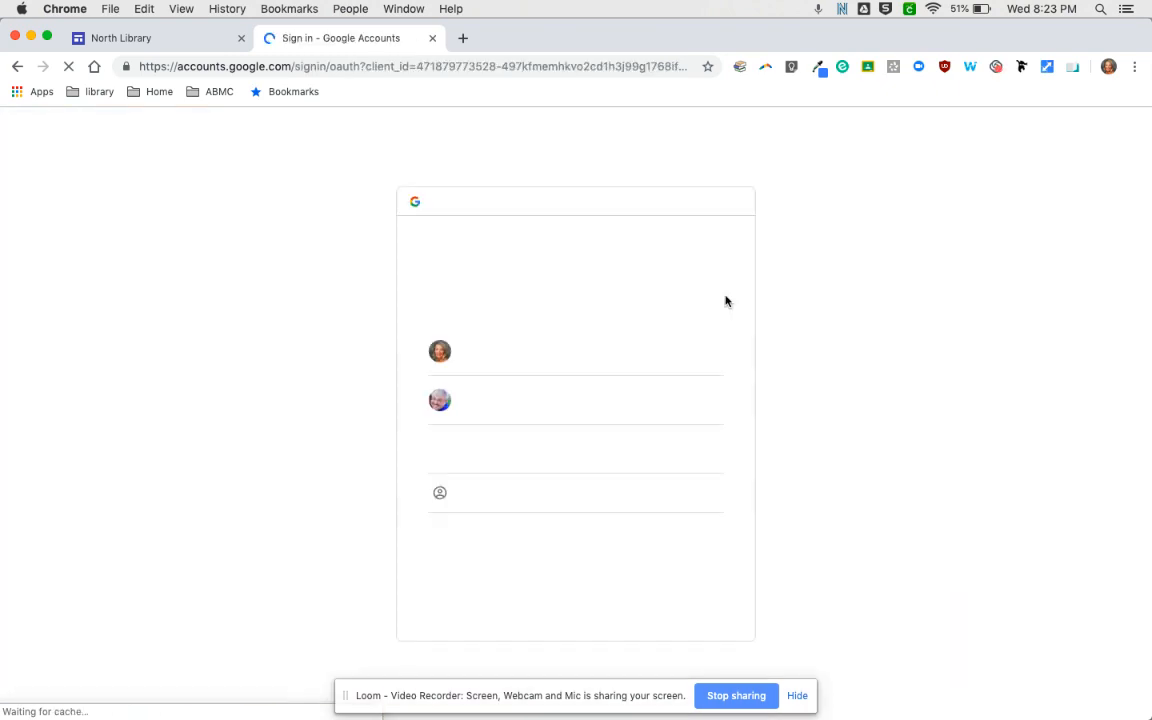
pyautogui.click(540, 350)
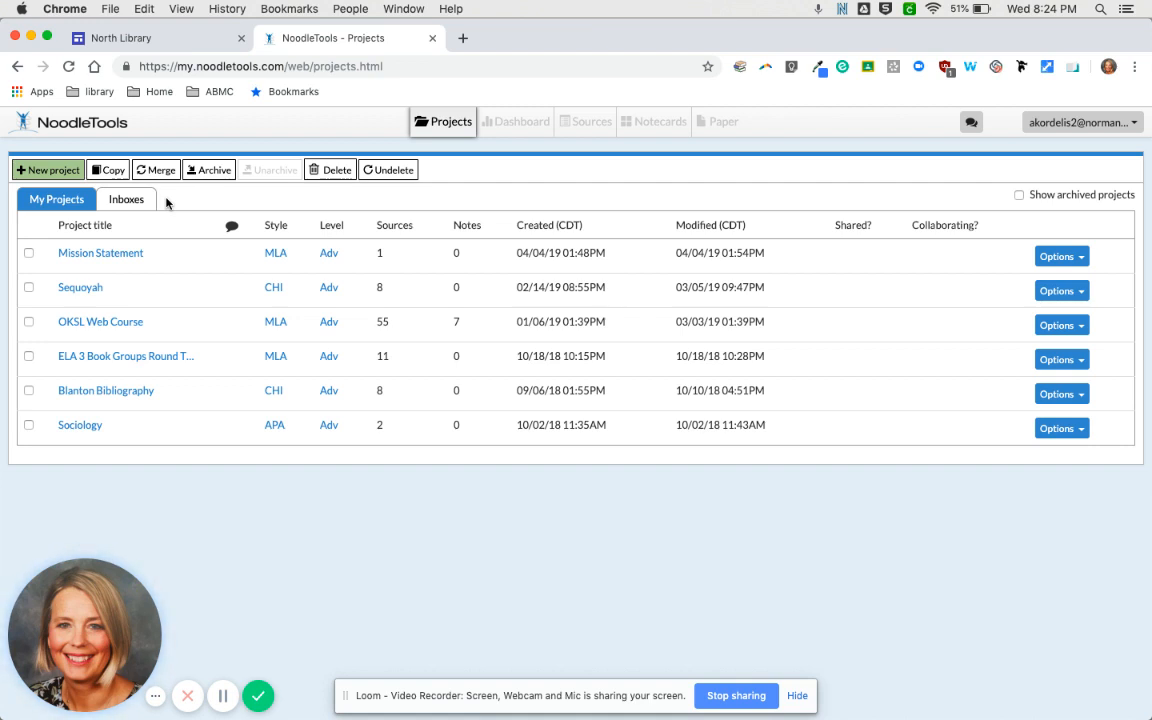
# Create a new project inbox named with the teacher's surname followed by "LIS First Hour", without additional recipients.
pyautogui.click(137, 202)
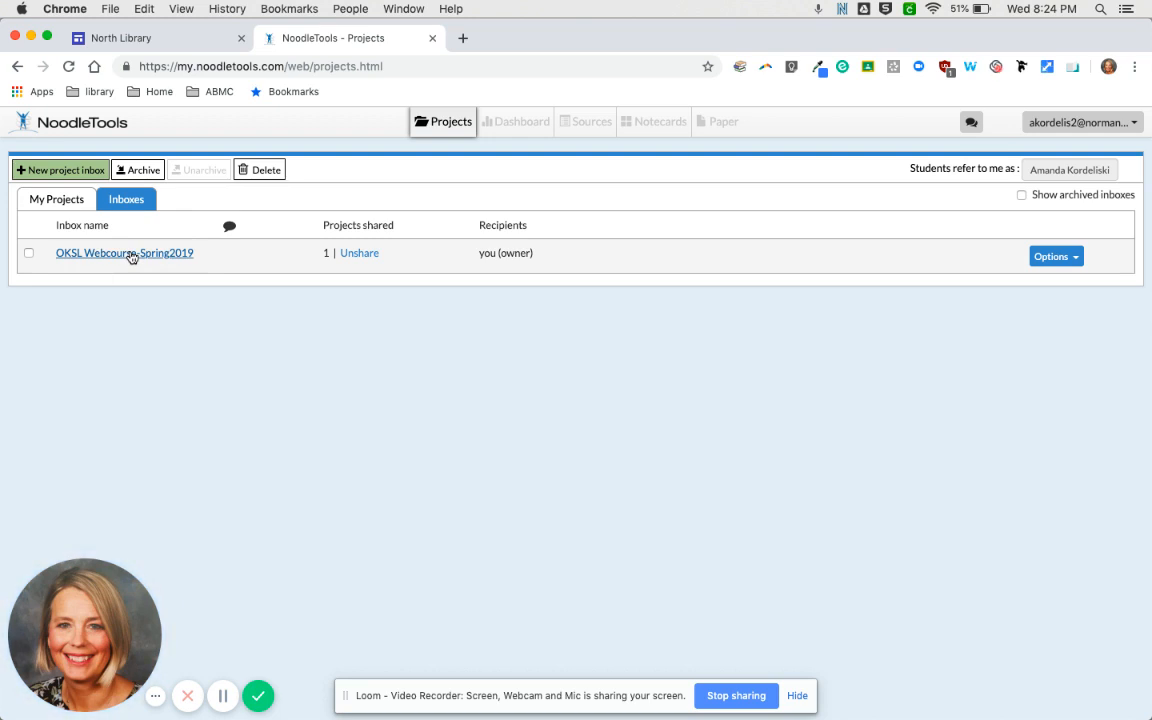
pyautogui.click(80, 171)
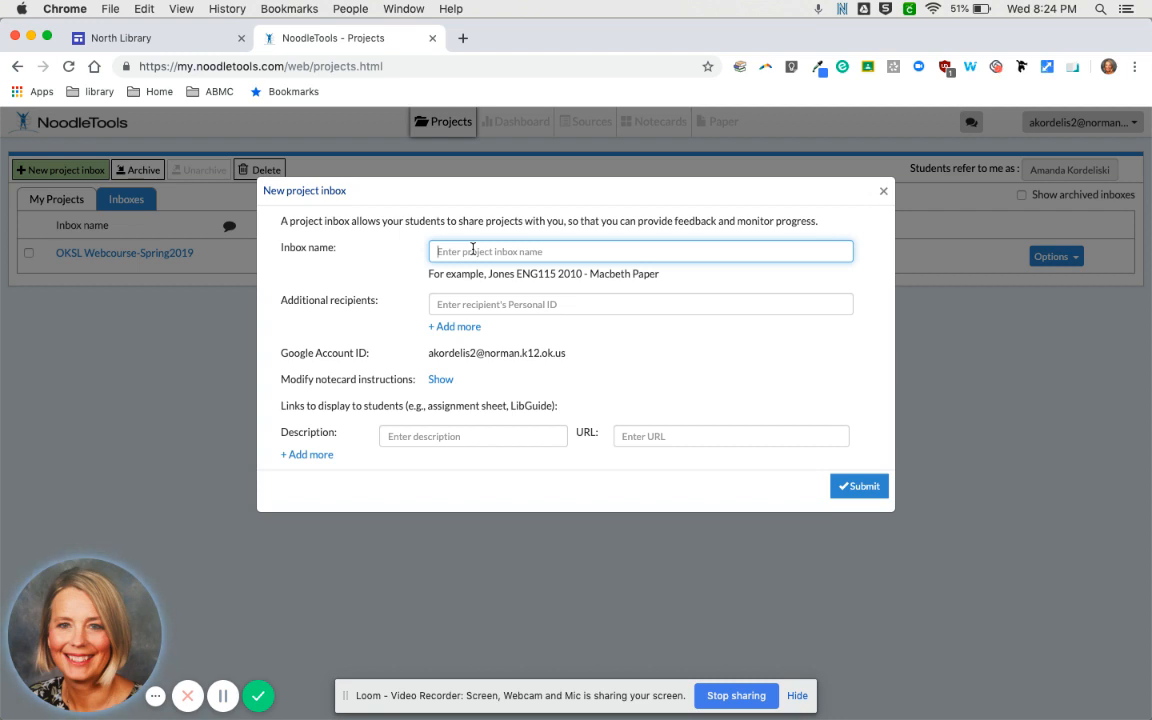
pyautogui.write('Kordeliski')
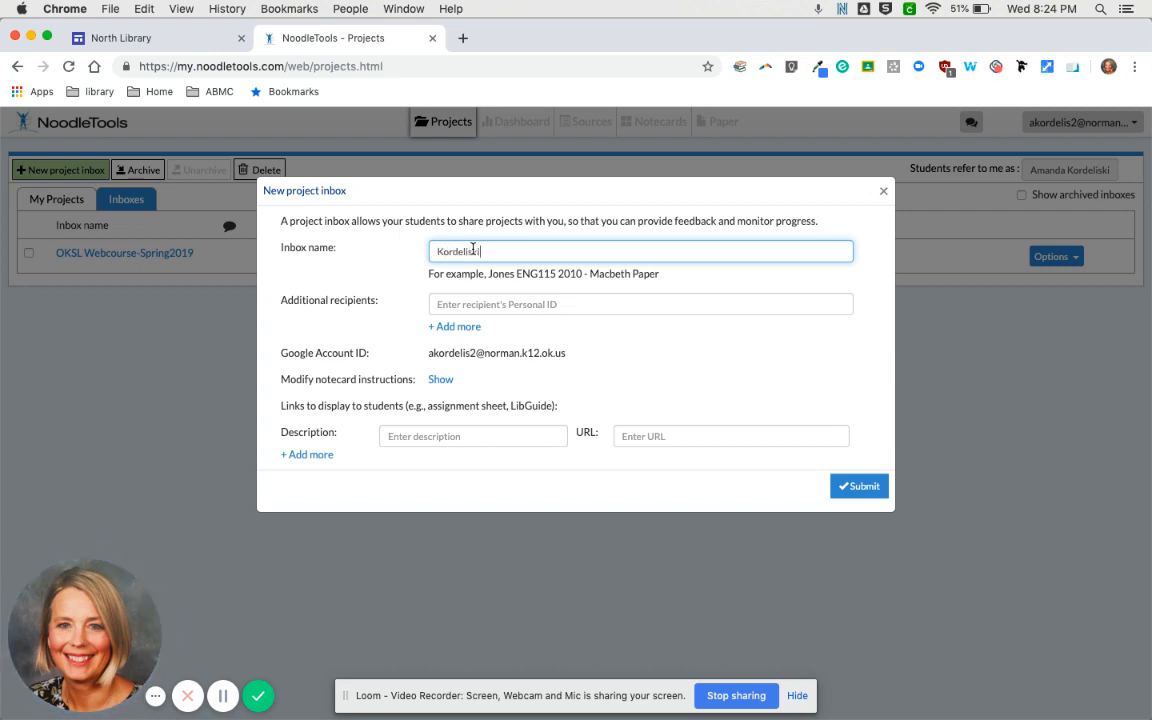
pyautogui.write(' LIS first hour')
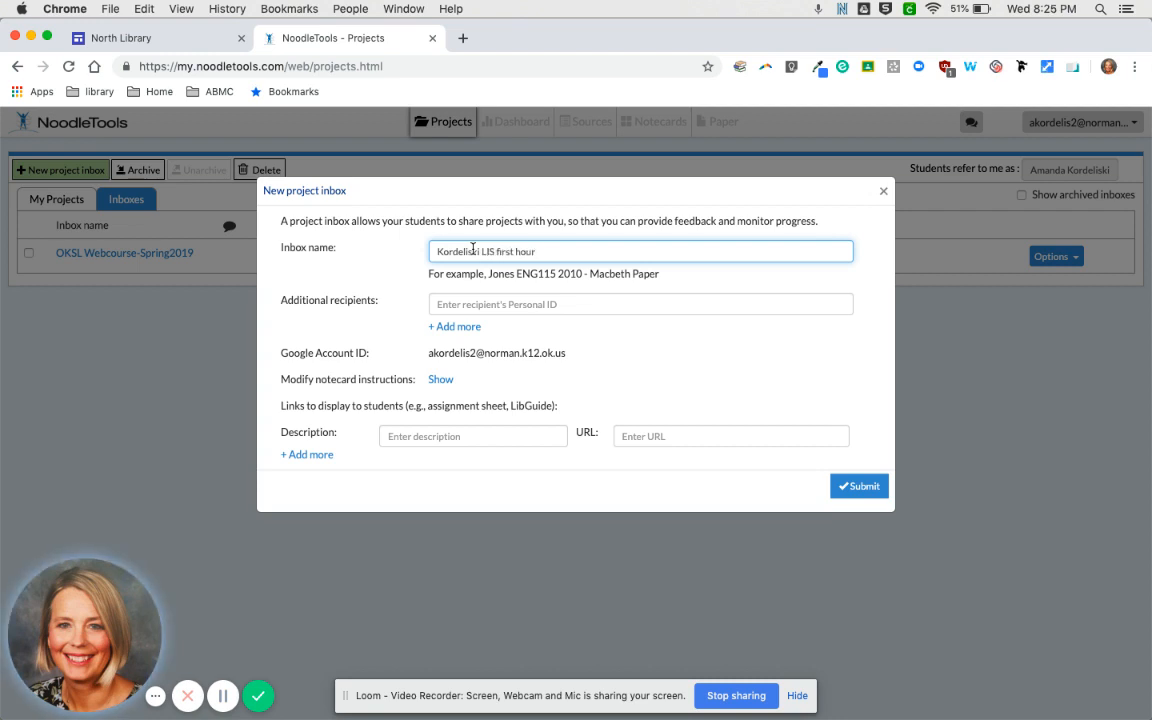
pyautogui.press('BackSpace')
pyautogui.press('BackSpace')
pyautogui.press('BackSpace')
pyautogui.press('BackSpace')
pyautogui.press('BackSpace')
pyautogui.press('BackSpace')
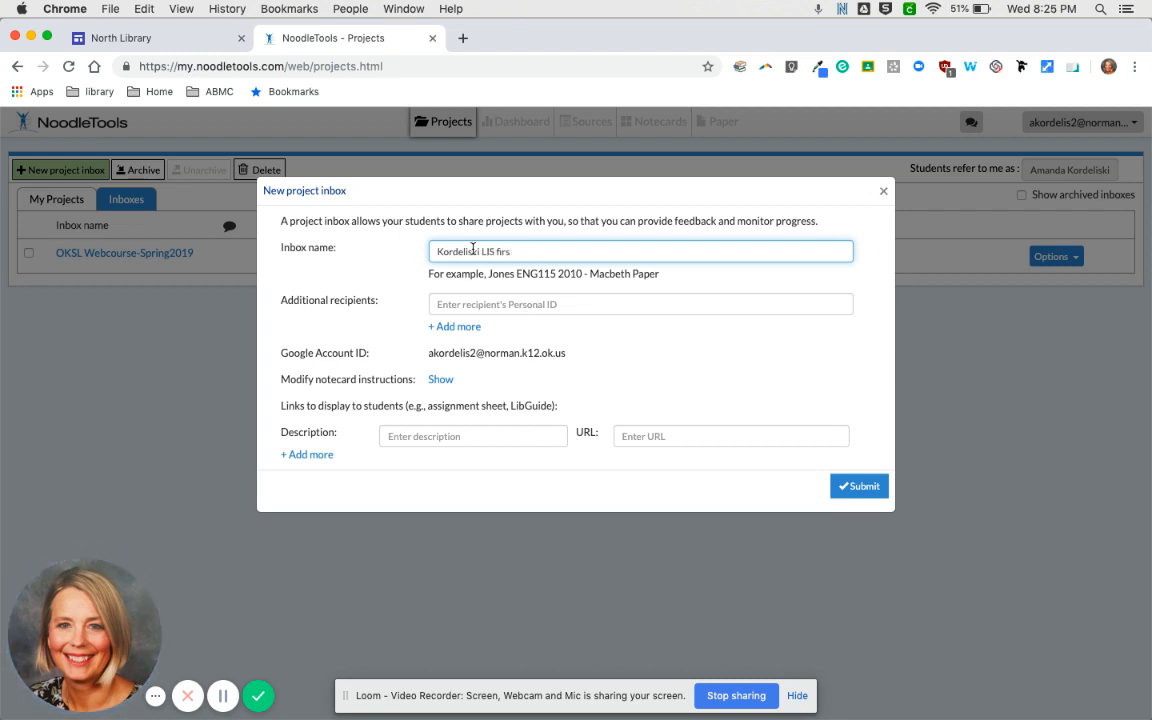
pyautogui.press('BackSpace')
pyautogui.press('BackSpace')
pyautogui.press('BackSpace')
pyautogui.write('irst Hour')
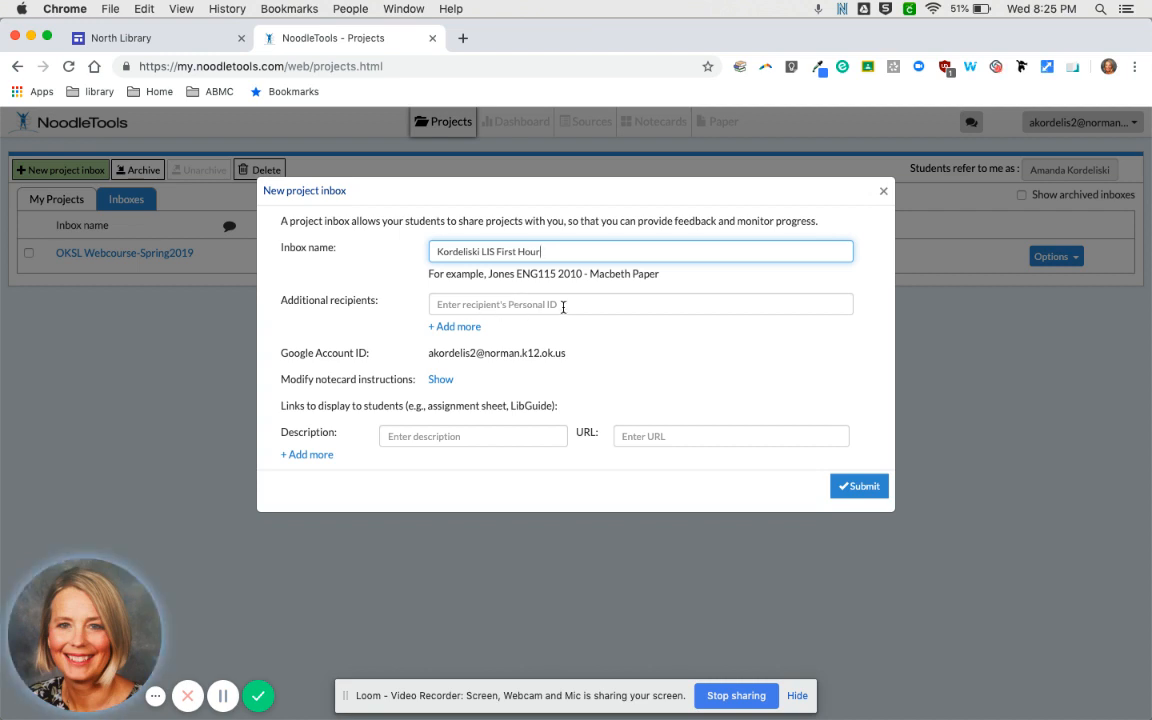
pyautogui.click(490, 304)
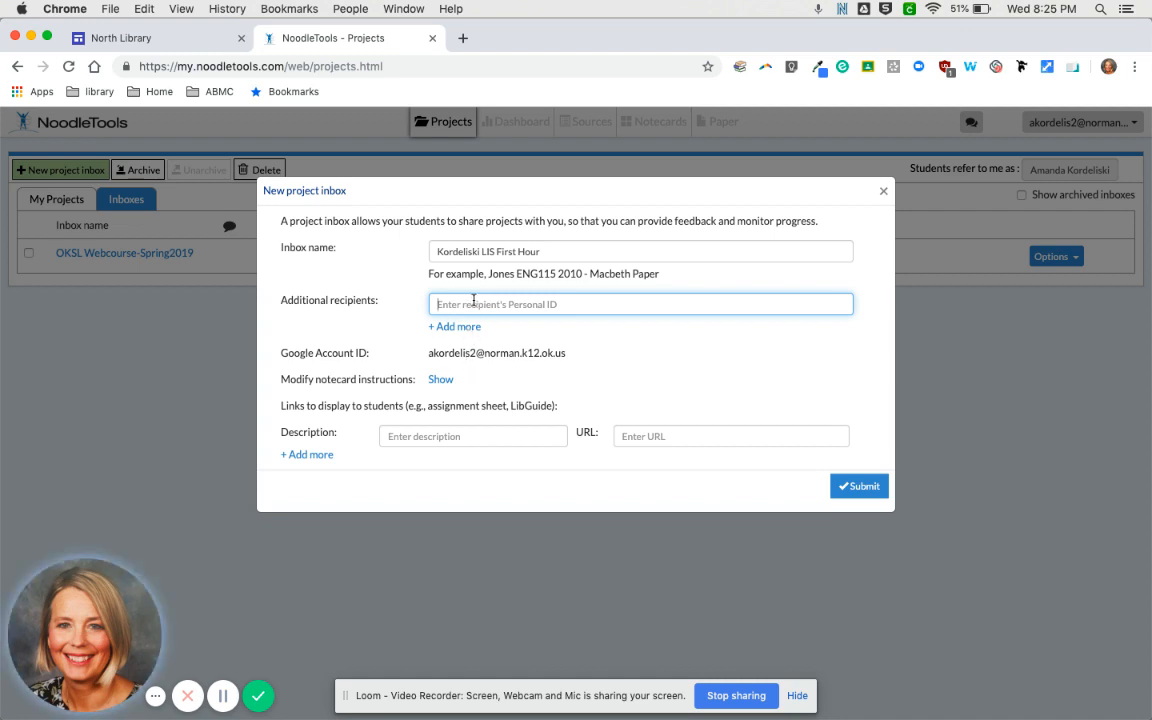
pyautogui.click(859, 488)
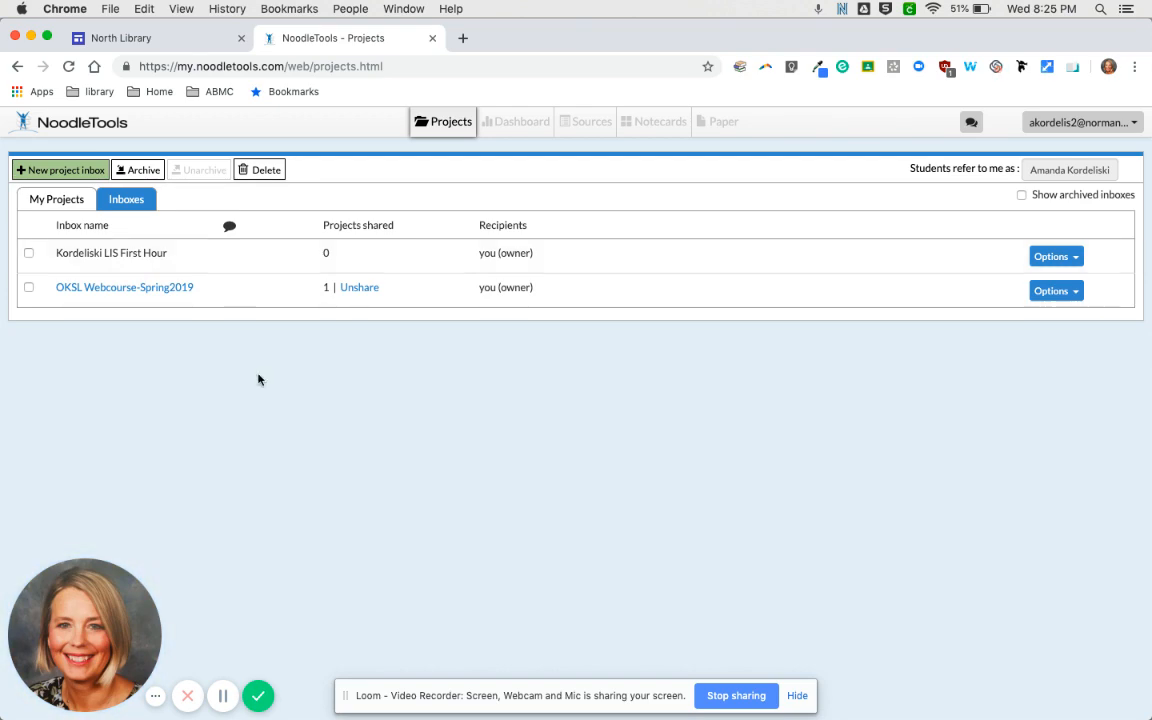
# In the student's incognito window, create a project titled with the teacher's surname plus "project", using MLA style and the Advanced citation level.
pyautogui.hotkey('ctrl', 'Up')
pyautogui.click(399, 283)
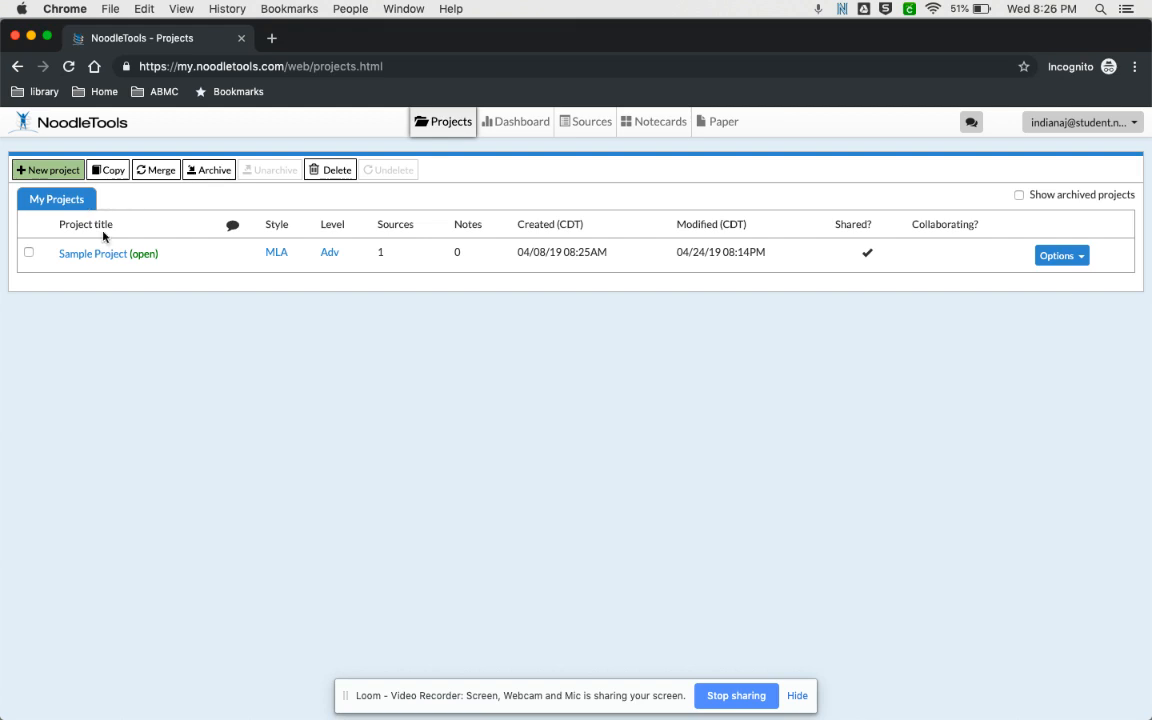
pyautogui.click(50, 170)
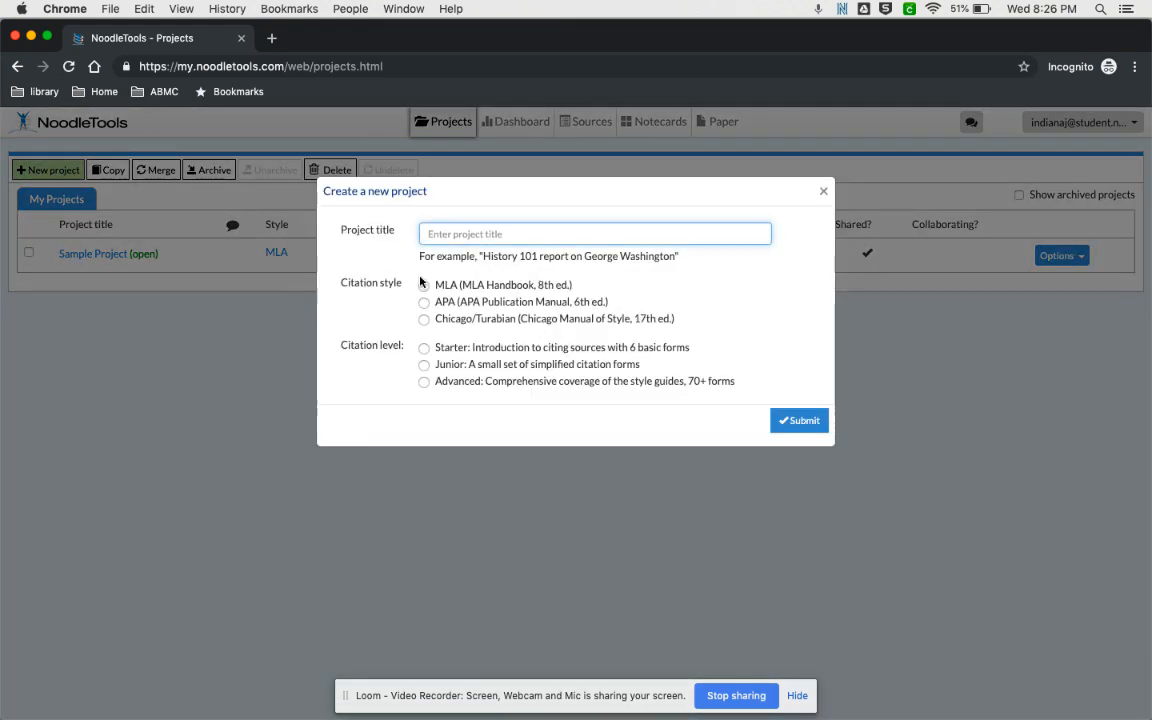
pyautogui.write('Kordeliski bi')
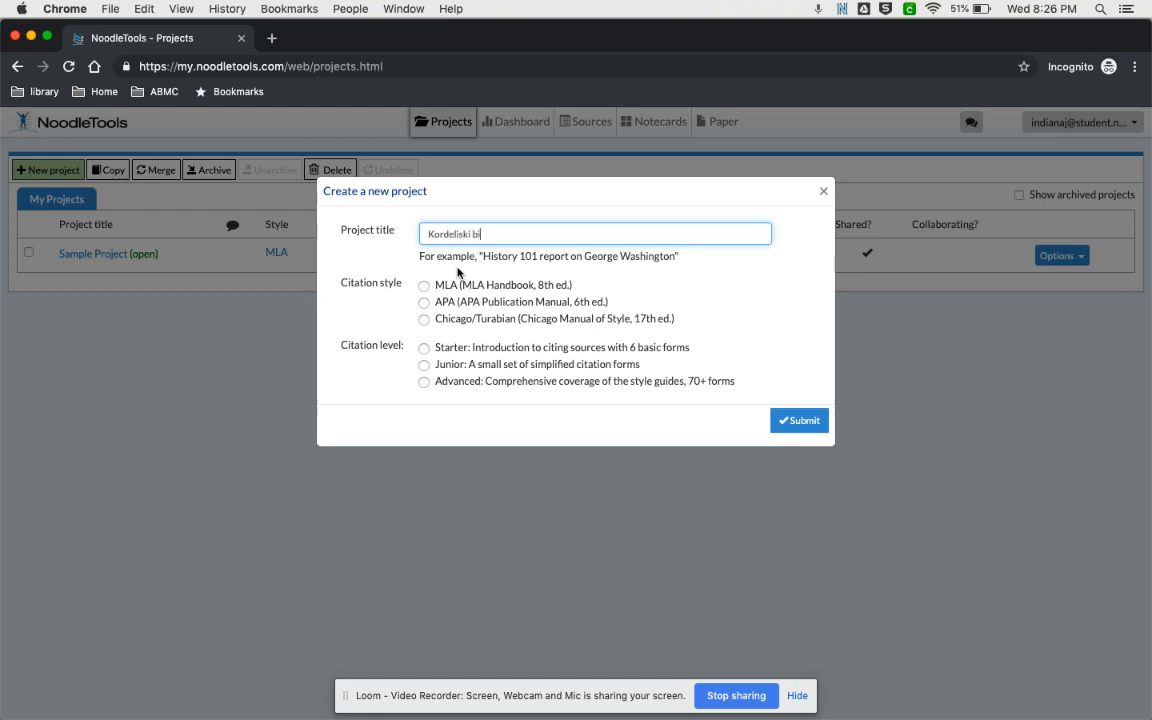
pyautogui.press('BackSpace')
pyautogui.press('BackSpace')
pyautogui.write('project')
pyautogui.click(424, 286)
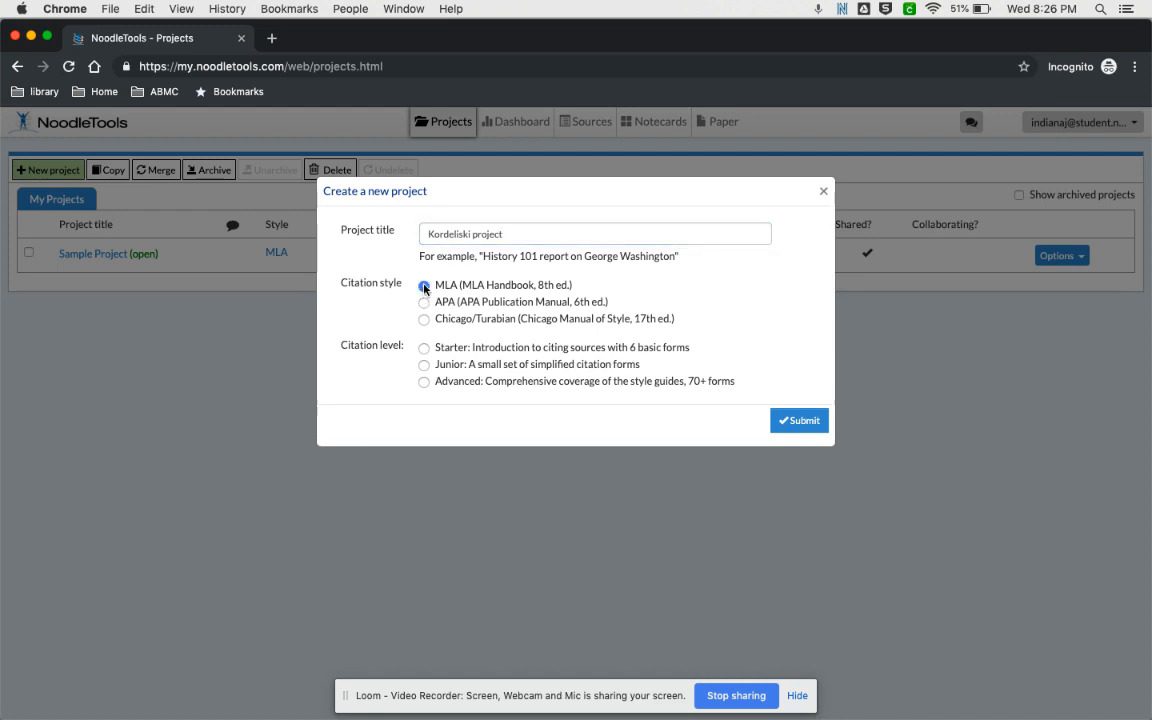
pyautogui.click(424, 384)
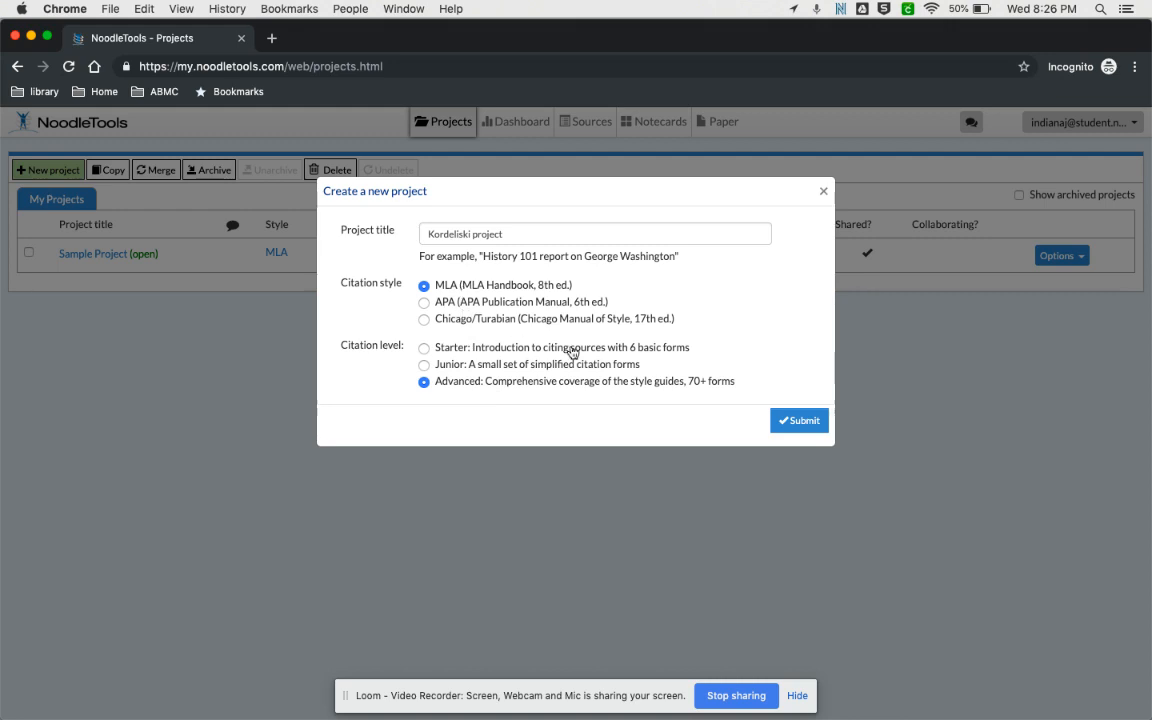
pyautogui.click(781, 421)
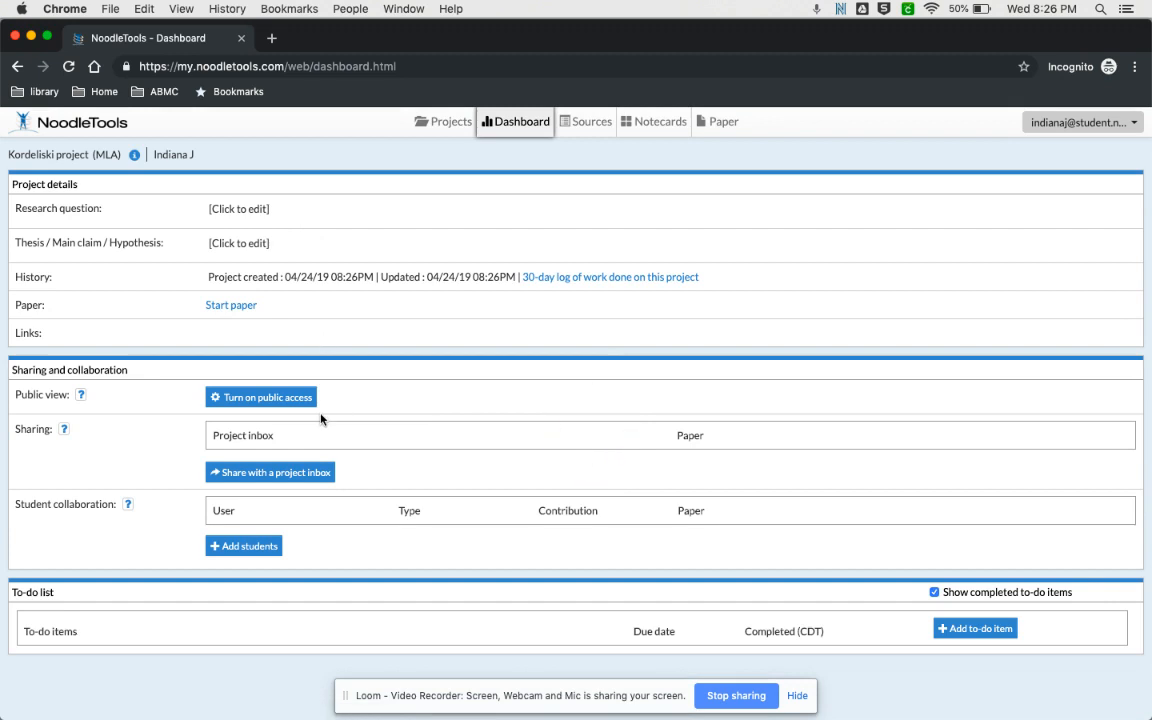
# Enter "Research question" as the new project's research question.
pyautogui.click(230, 209)
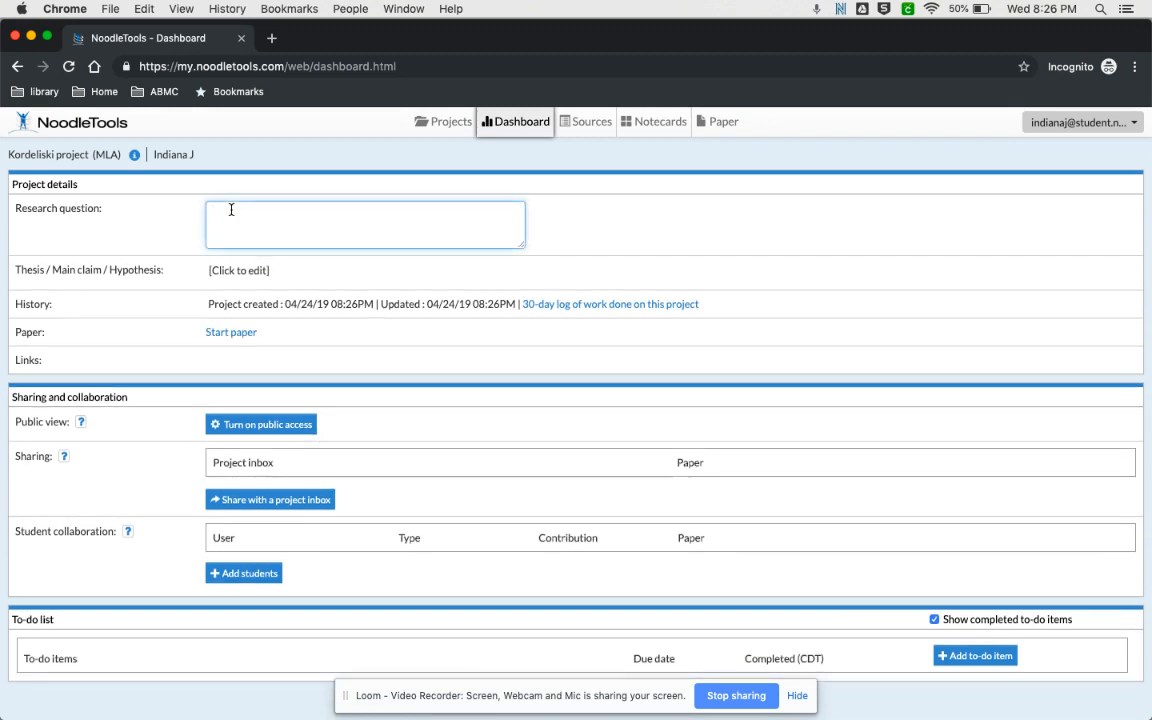
pyautogui.write('Research')
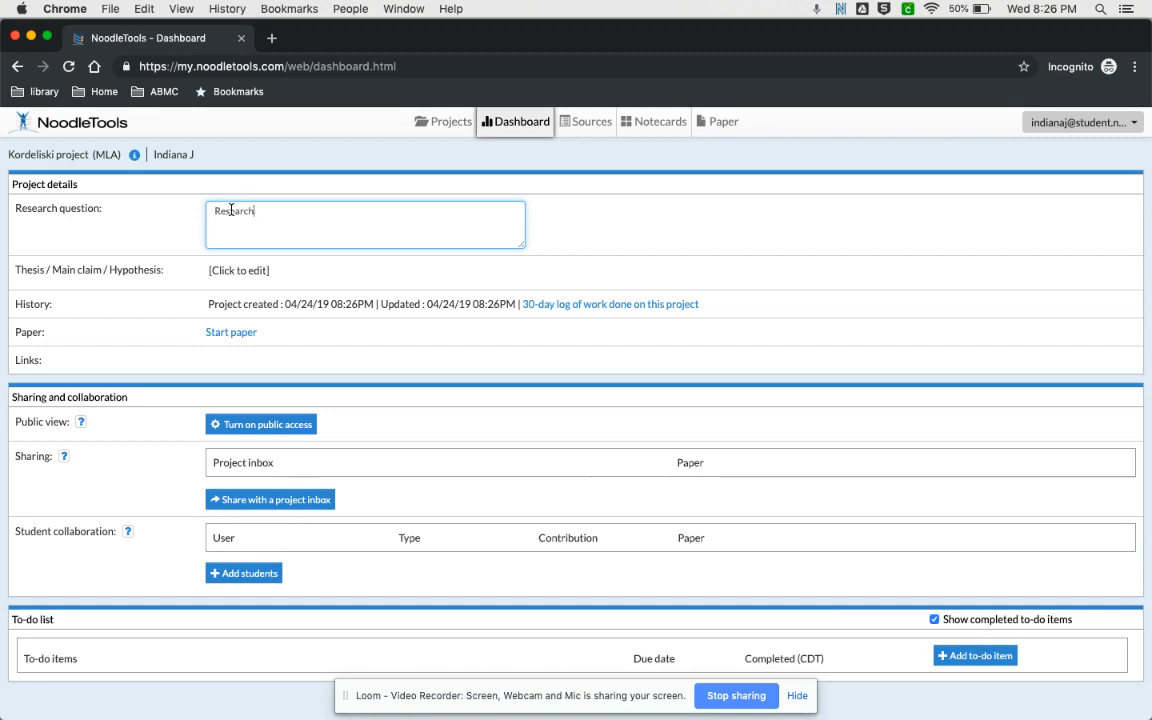
pyautogui.write(' question')
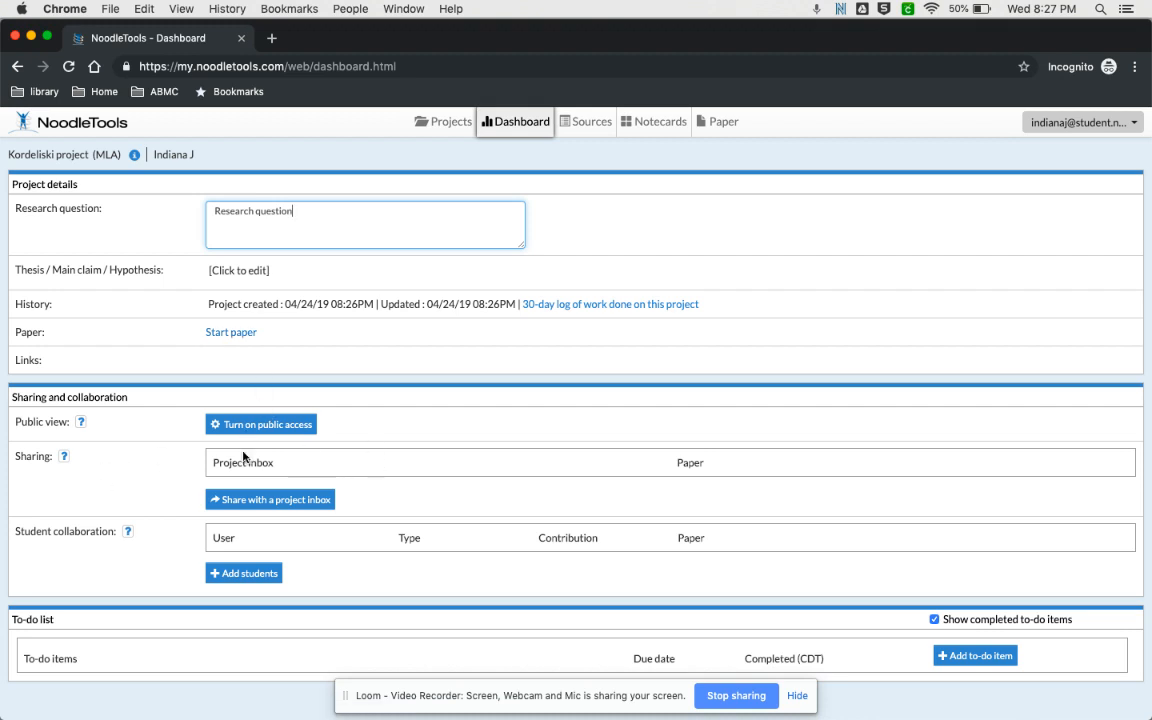
# Share the student project with the teacher's "LIS First Hour" project inbox, keeping the prefilled student name.
pyautogui.click(268, 504)
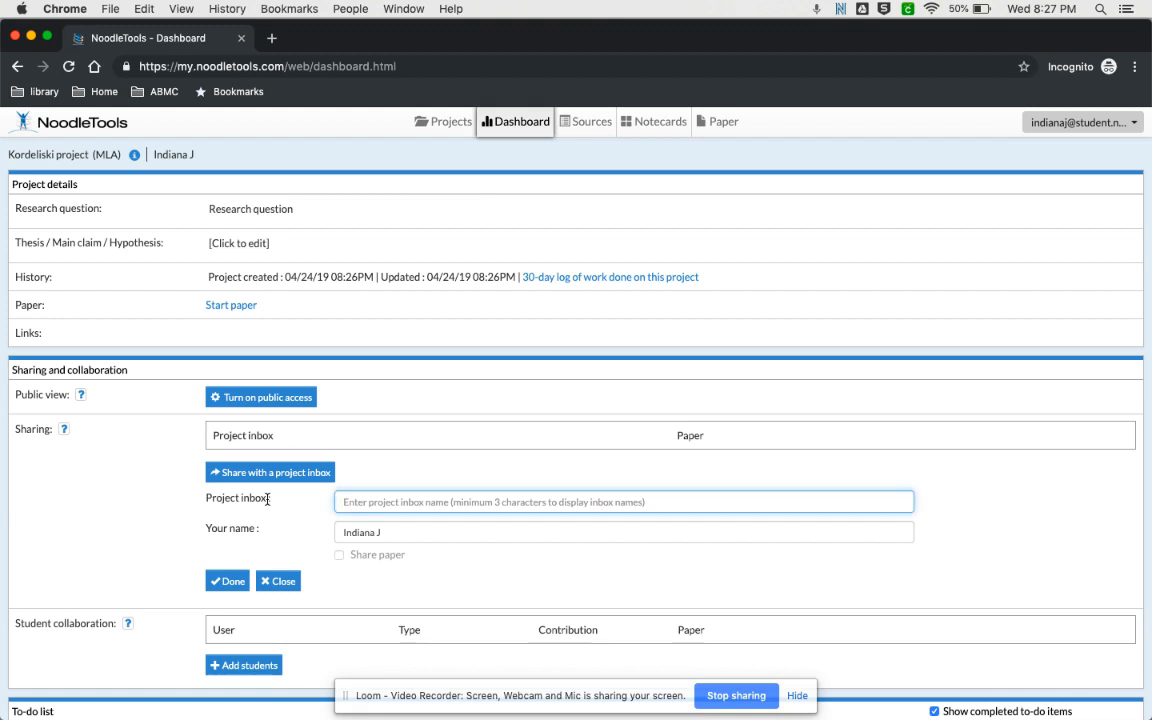
pyautogui.write('Kordeliski LIS First Hour')
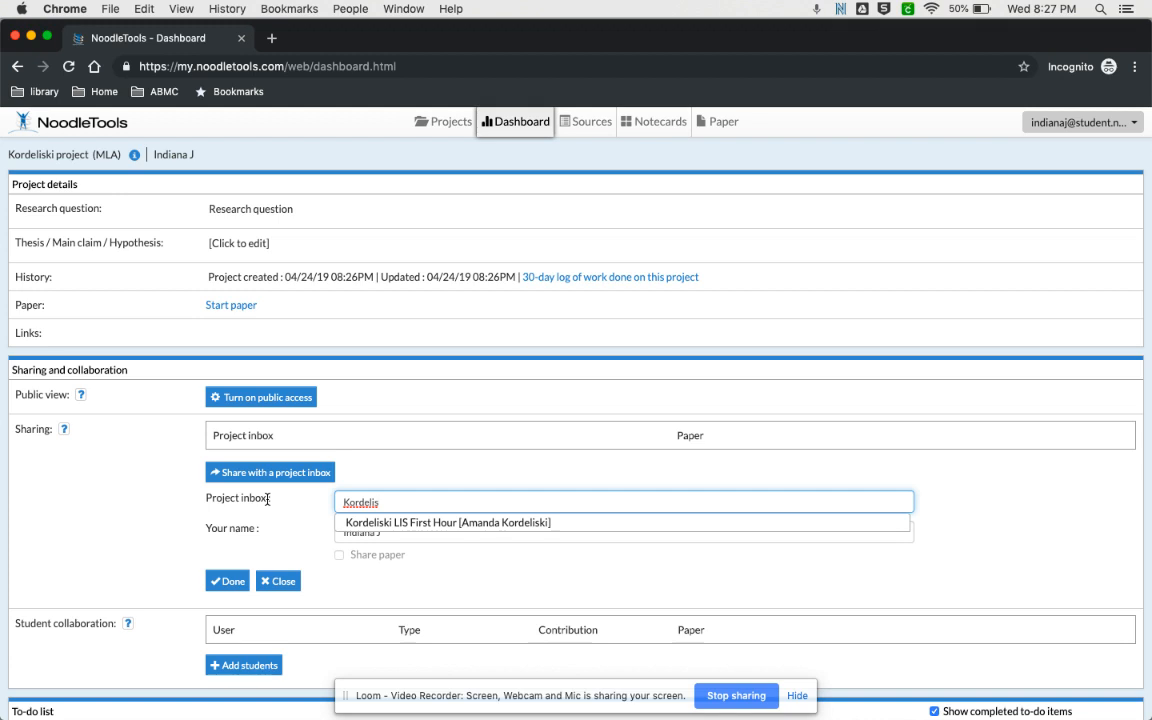
pyautogui.click(400, 525)
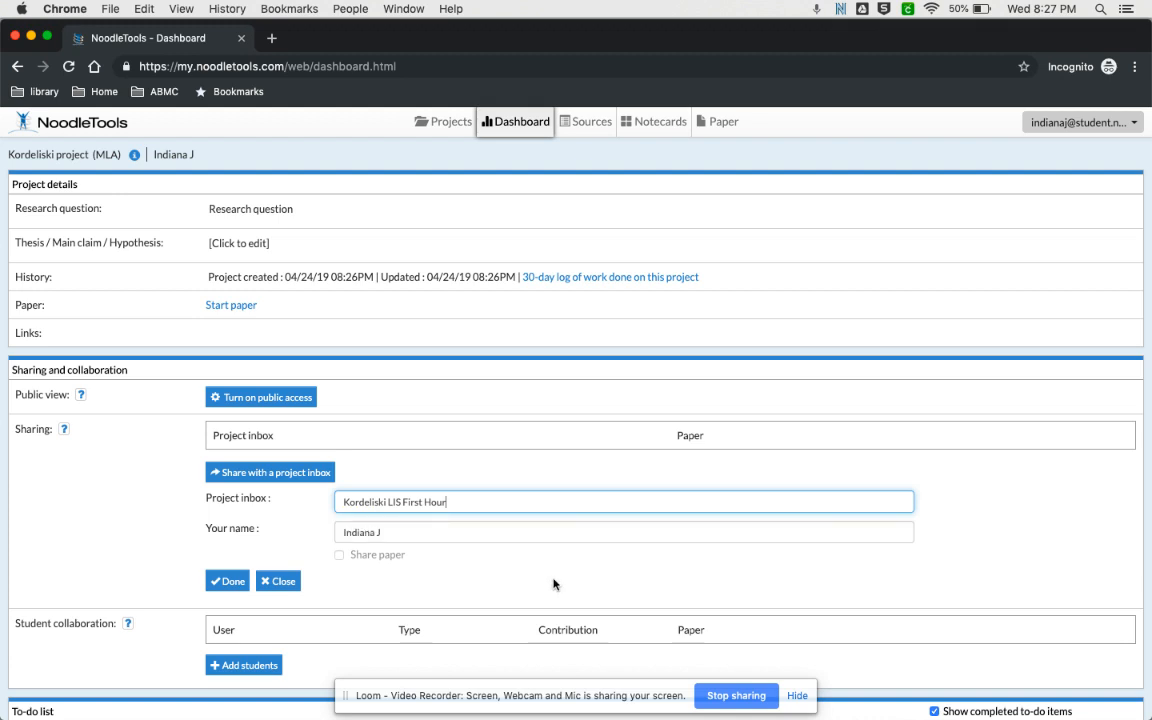
pyautogui.scroll(-2, 480, 550)
pyautogui.click(229, 520)
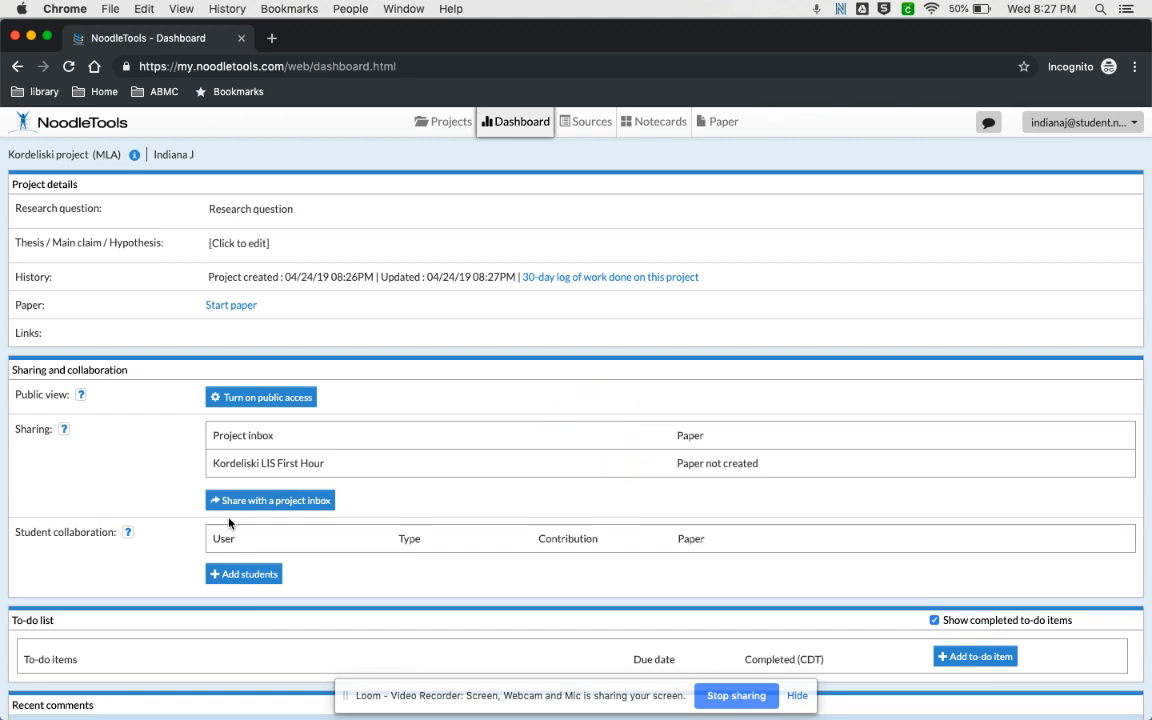
# Back in the teacher's window, refresh the inboxes and open the student's shared project from the "LIS First Hour" inbox to view its dashboard.
pyautogui.hotkey('ctrl', 'Up')
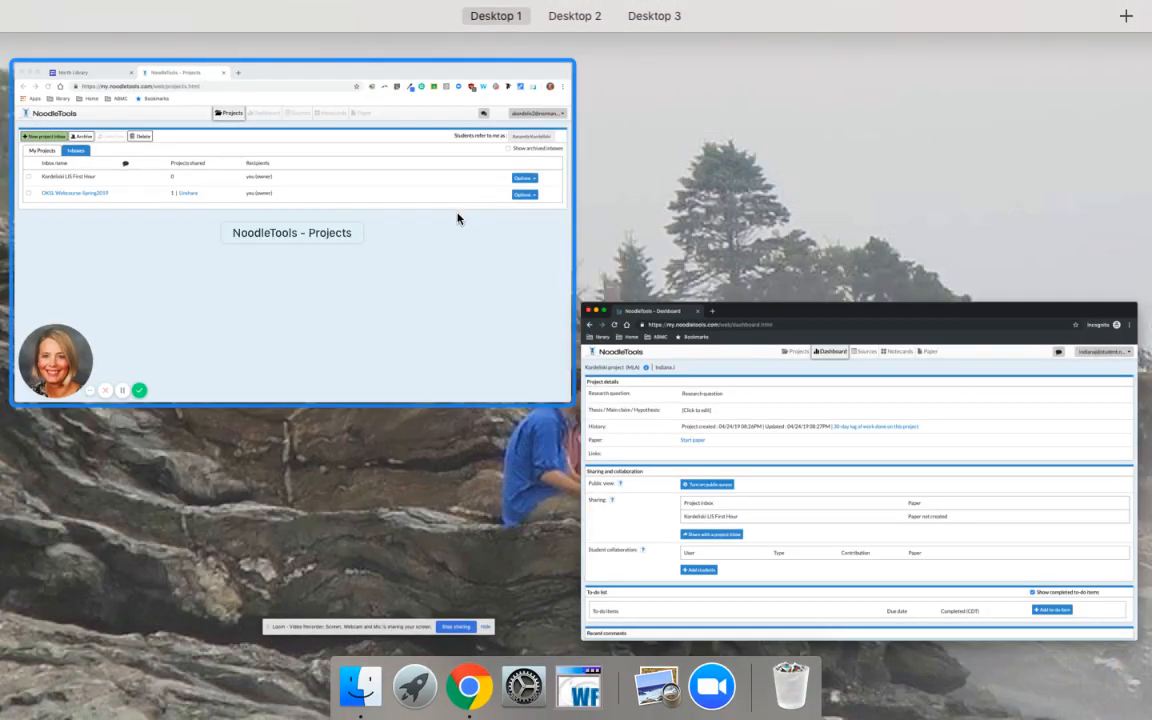
pyautogui.click(457, 218)
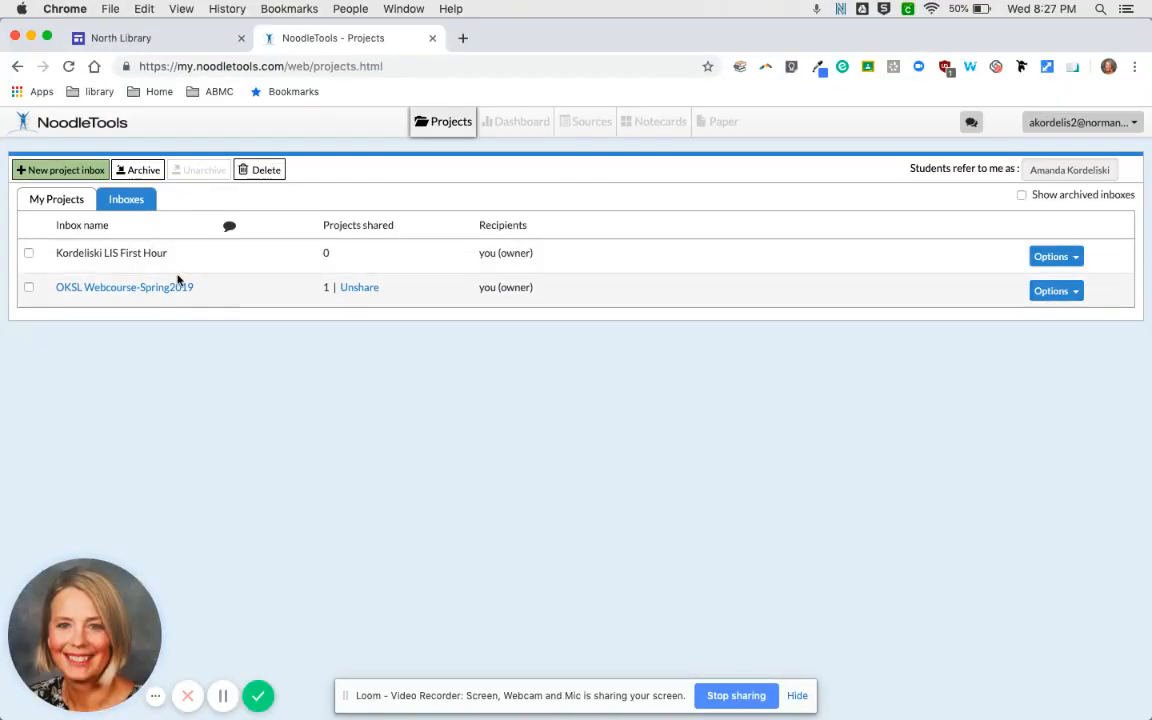
pyautogui.click(68, 66)
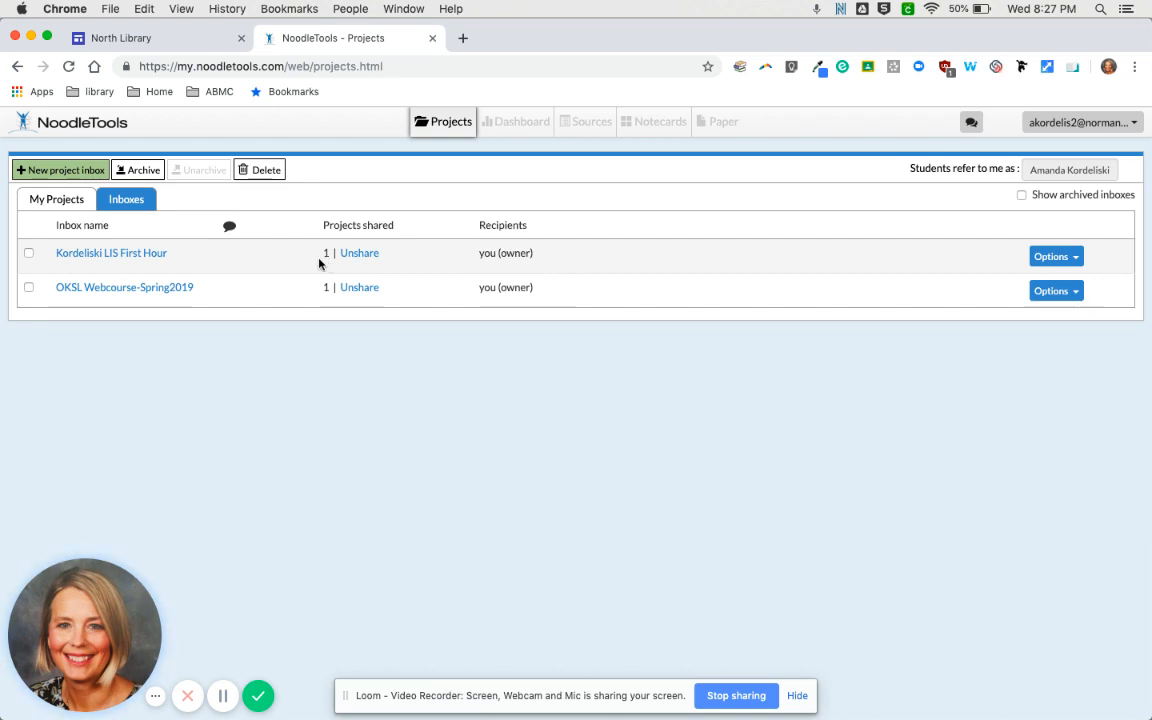
pyautogui.click(117, 259)
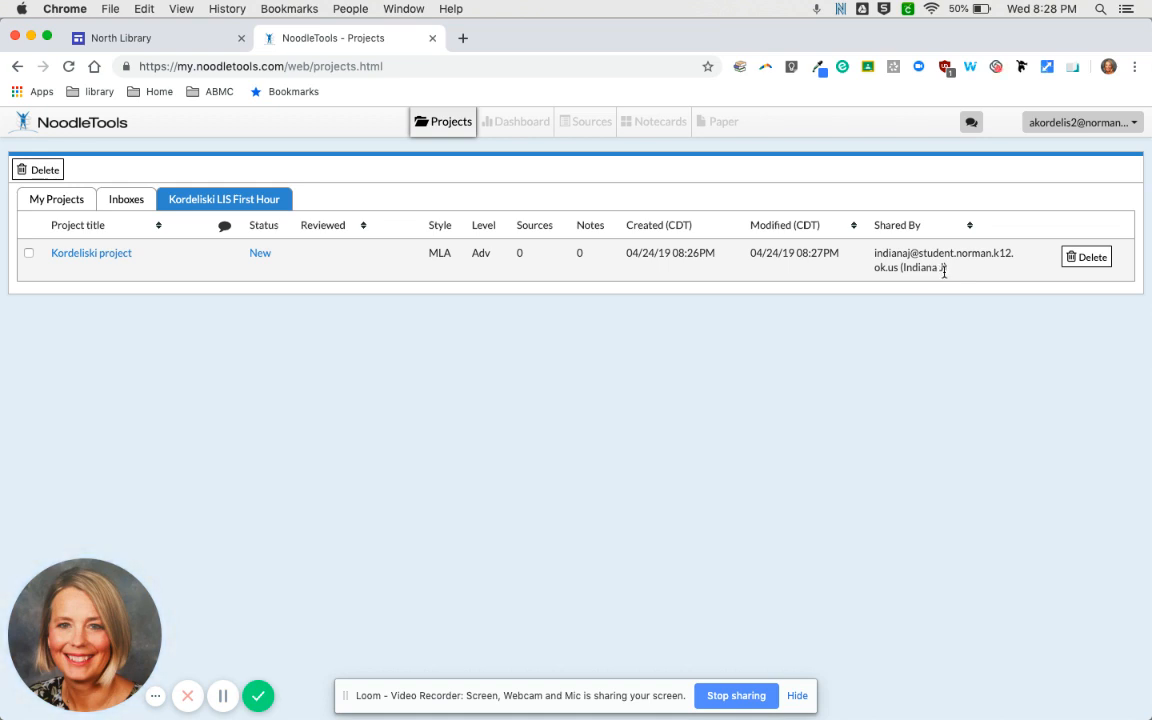
pyautogui.click(100, 255)
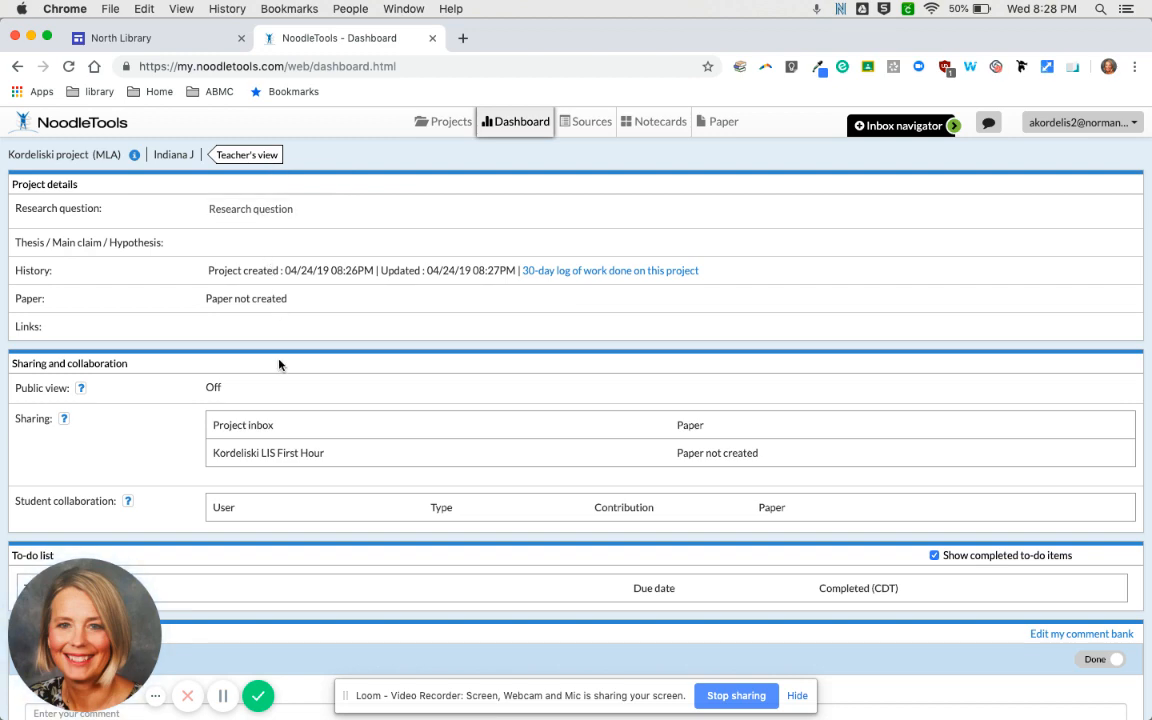
pyautogui.scroll(-4, 297, 440)
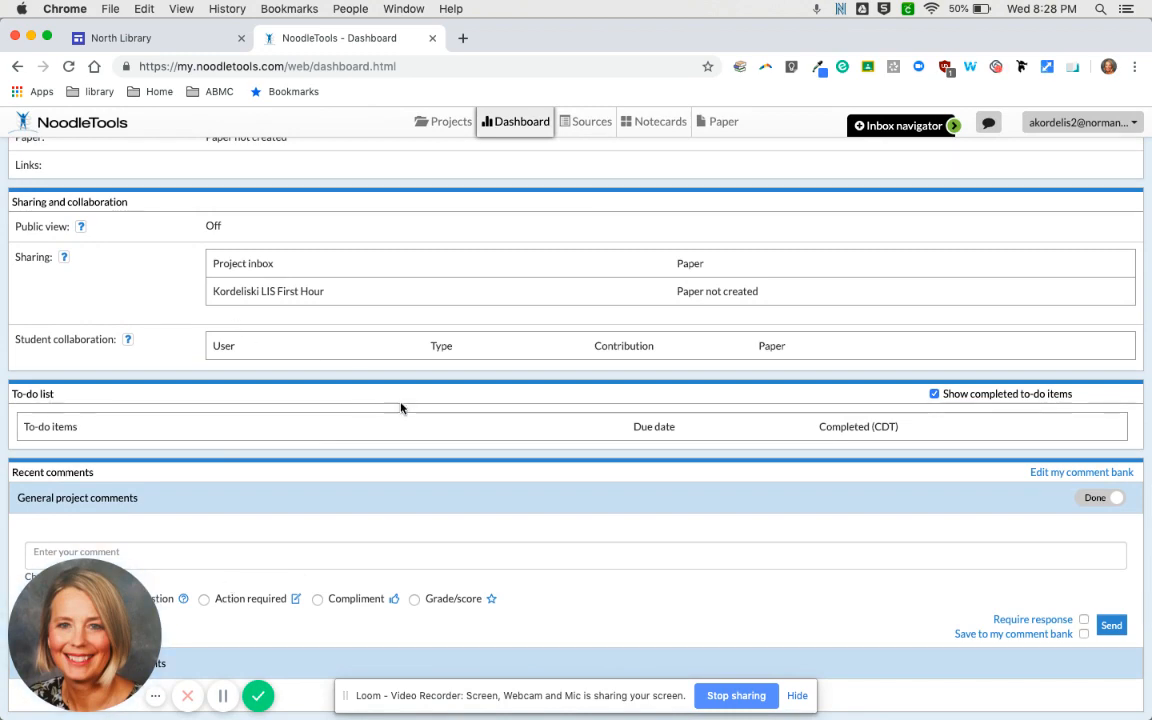
# In the student's incognito window, go to the project's sources and start a new citation for a print book.
pyautogui.hotkey('ctrl', 'Up')
pyautogui.click(413, 260)
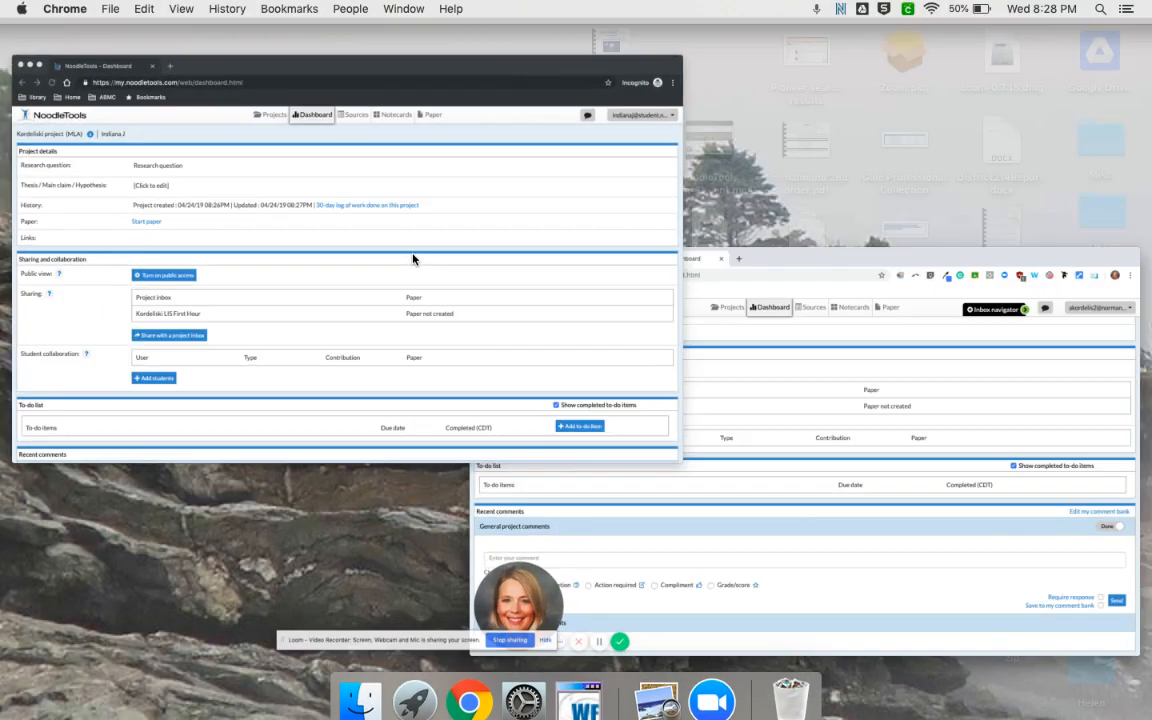
pyautogui.click(591, 121)
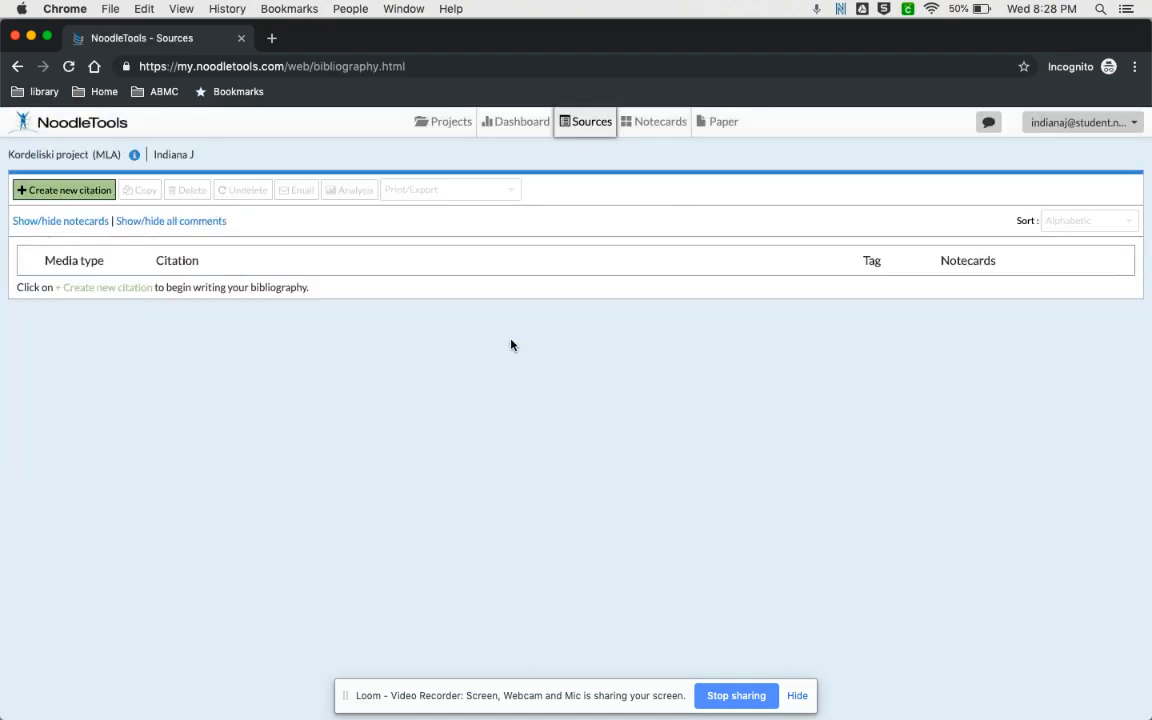
pyautogui.click(42, 191)
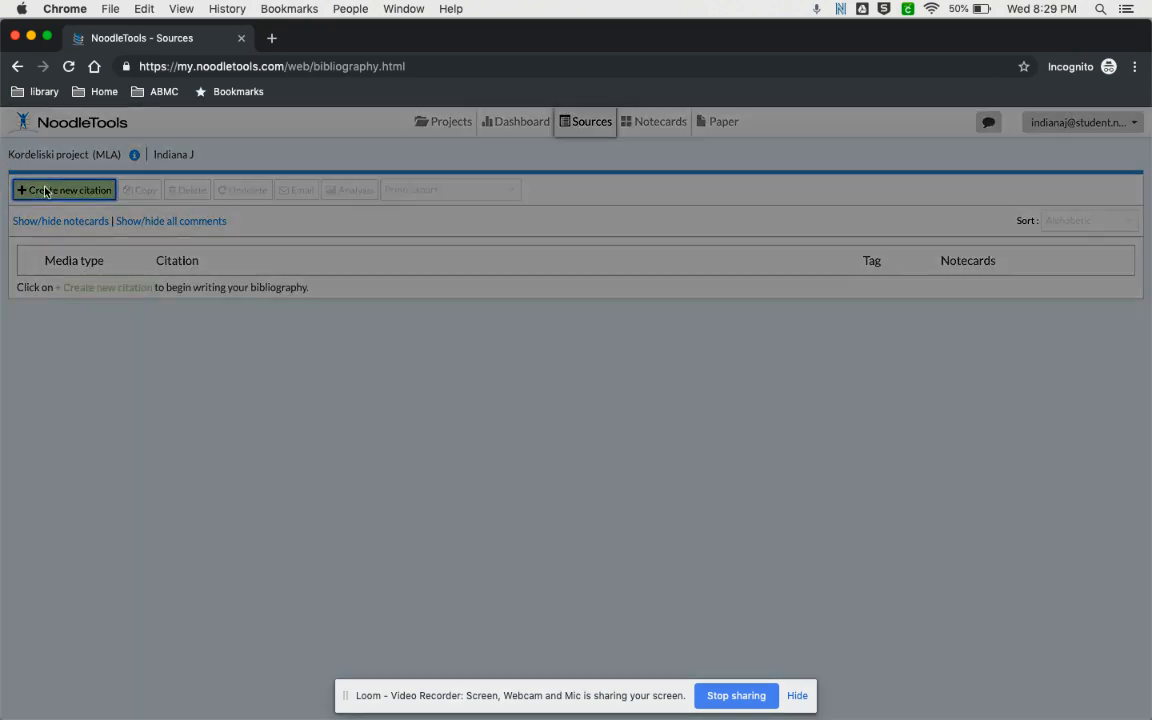
pyautogui.click(478, 198)
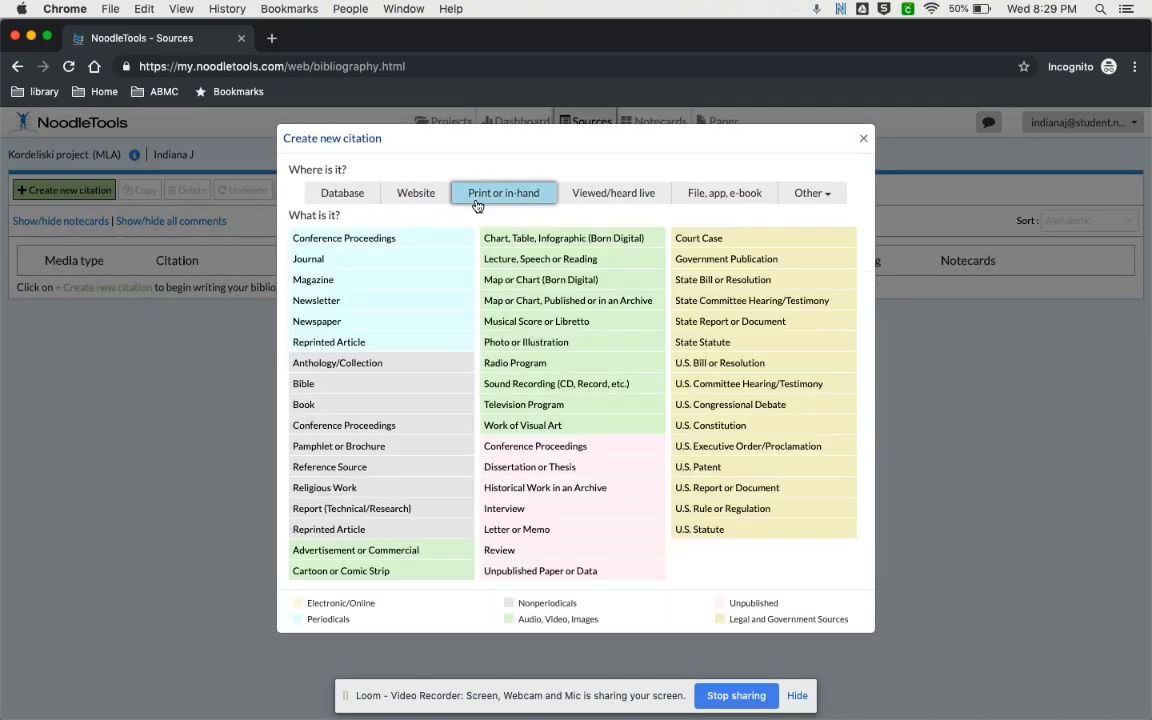
pyautogui.click(302, 405)
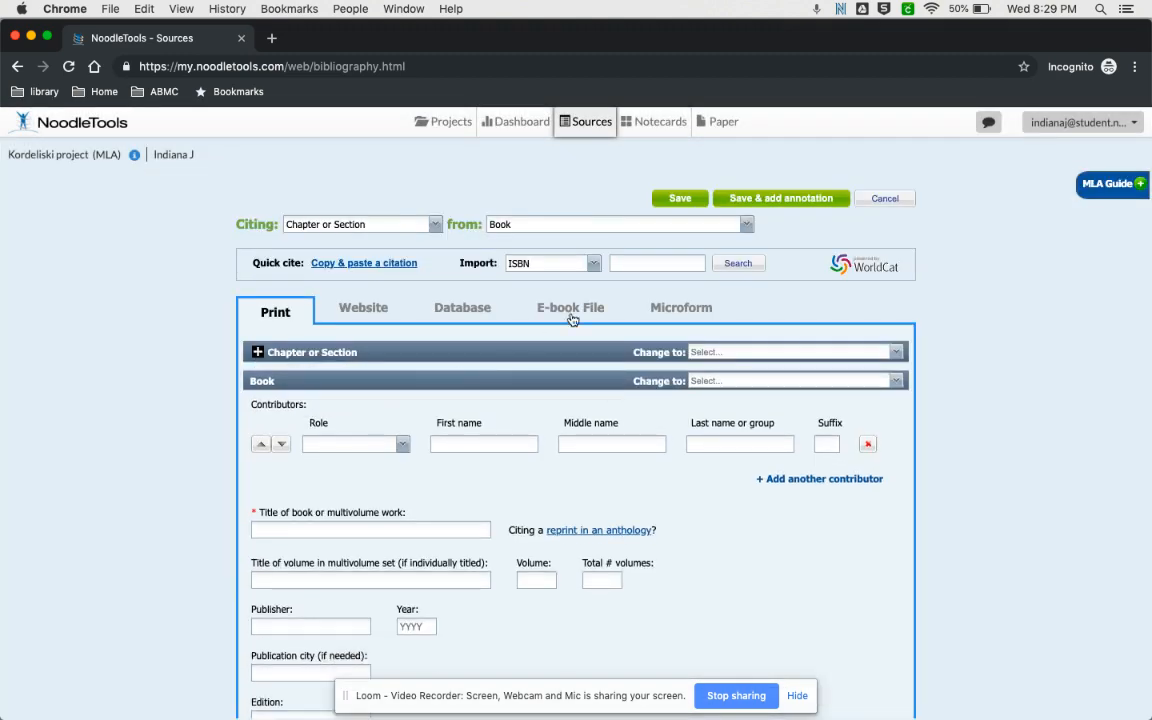
pyautogui.click(620, 262)
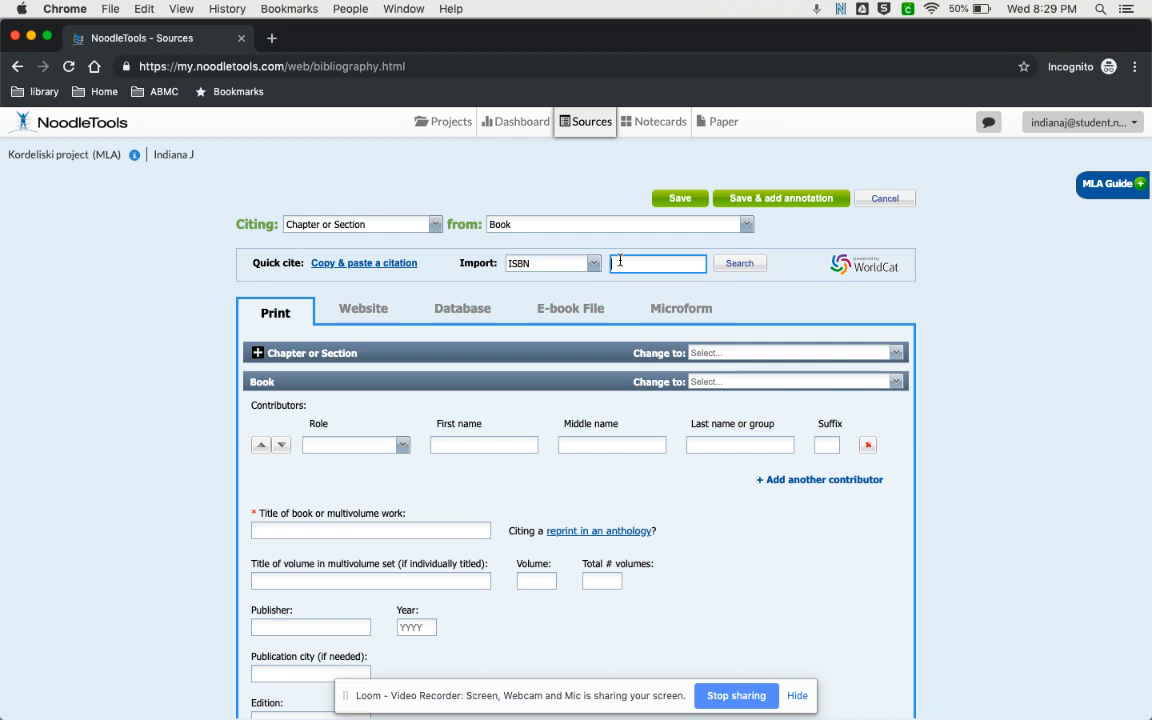
pyautogui.write('97814814')
pyautogui.write('98579')
pyautogui.click(742, 264)
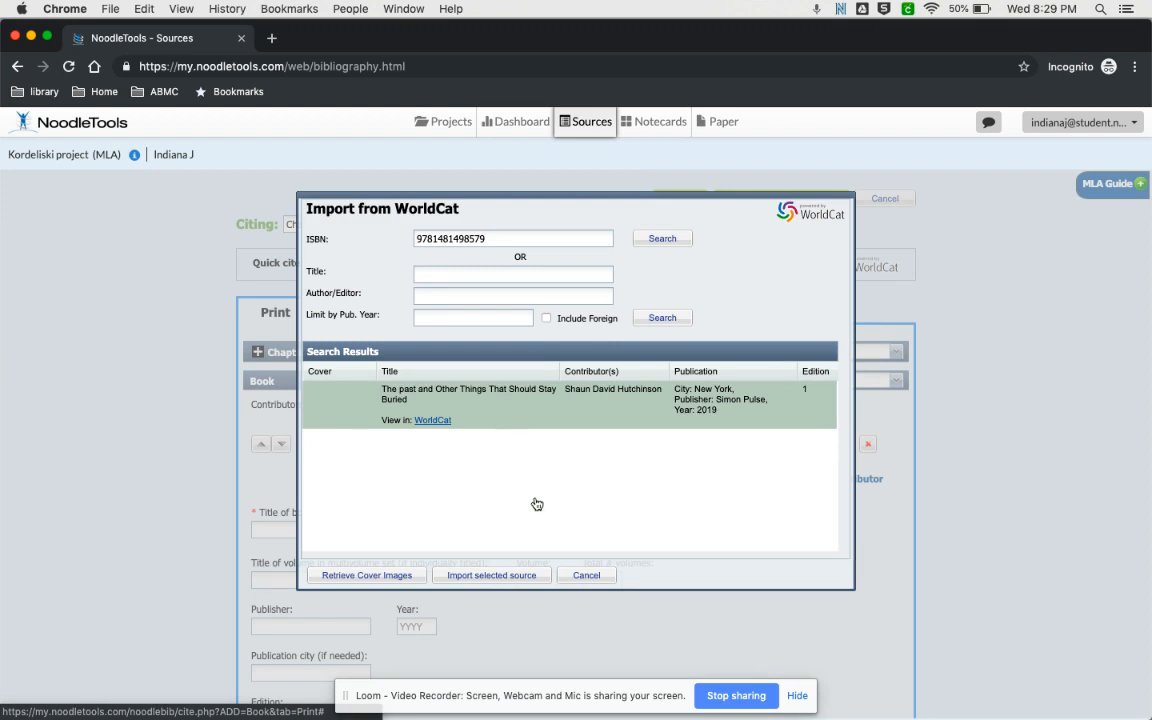
pyautogui.click(518, 578)
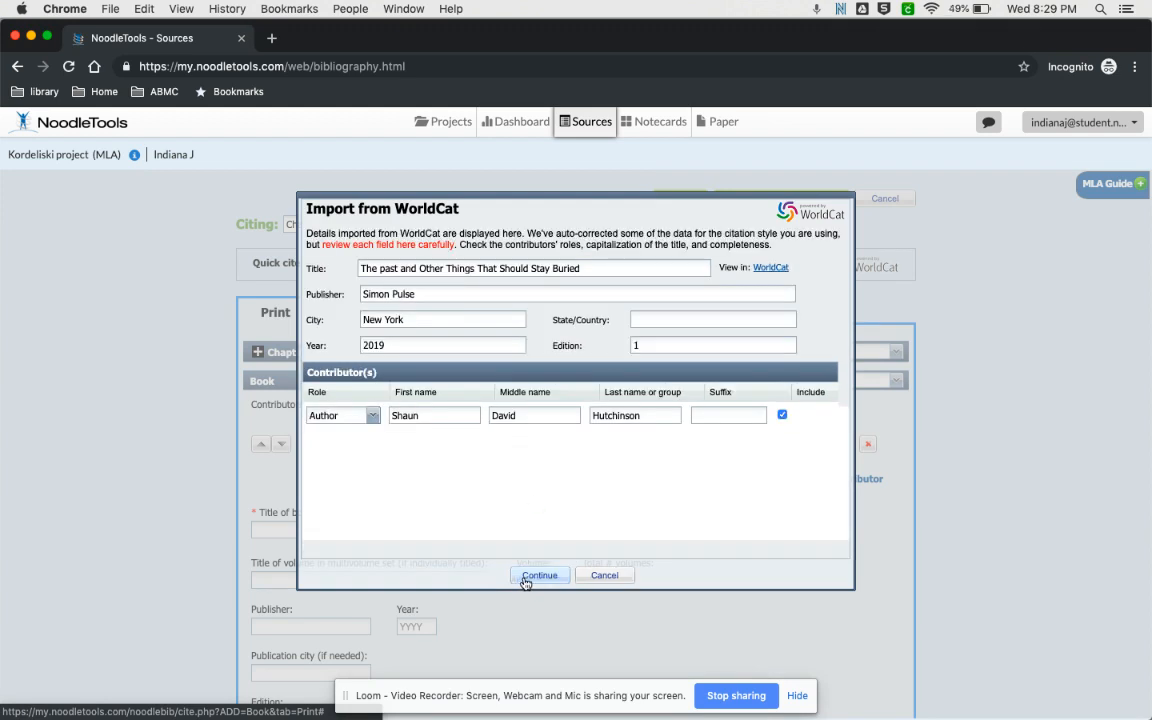
pyautogui.click(530, 577)
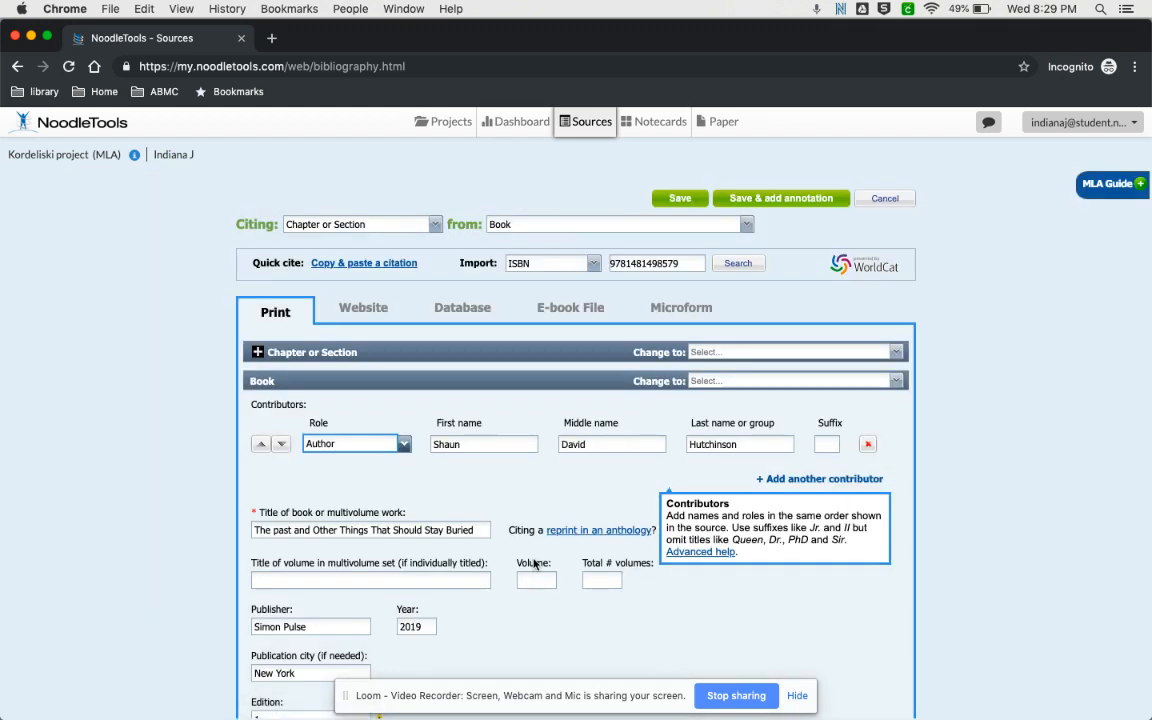
pyautogui.click(677, 197)
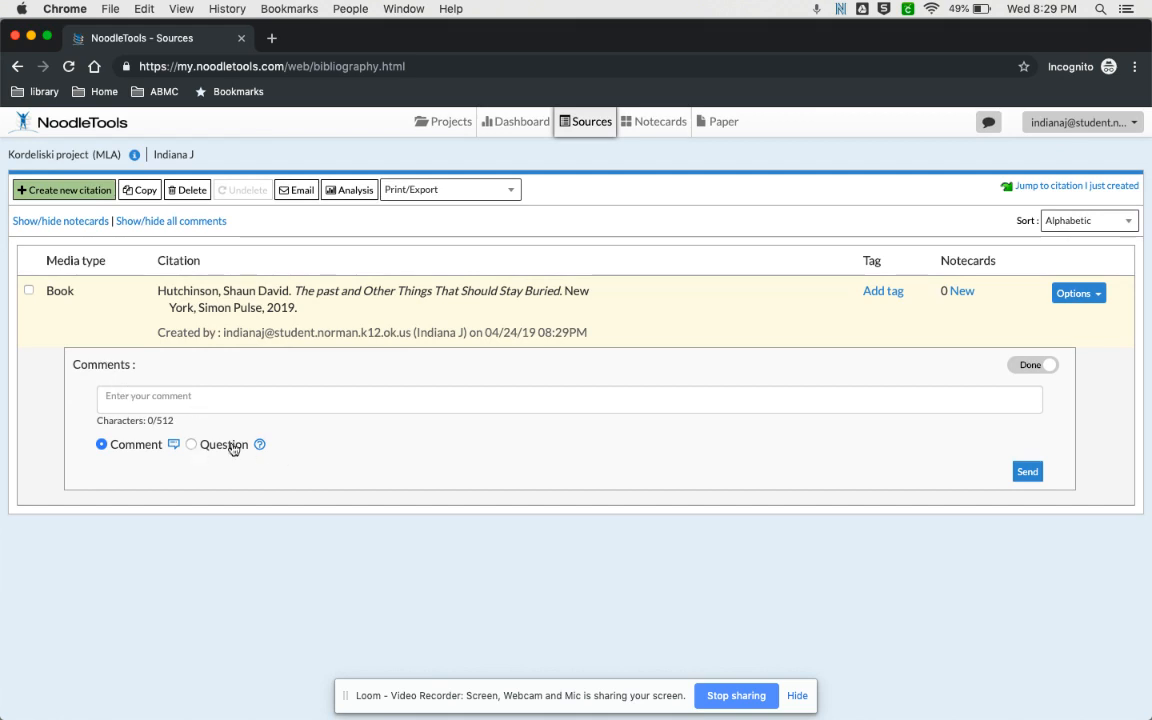
# Send the comment "Should all the words be capitalized?" on the book citation, marked as a question.
pyautogui.click(191, 444)
pyautogui.click(184, 398)
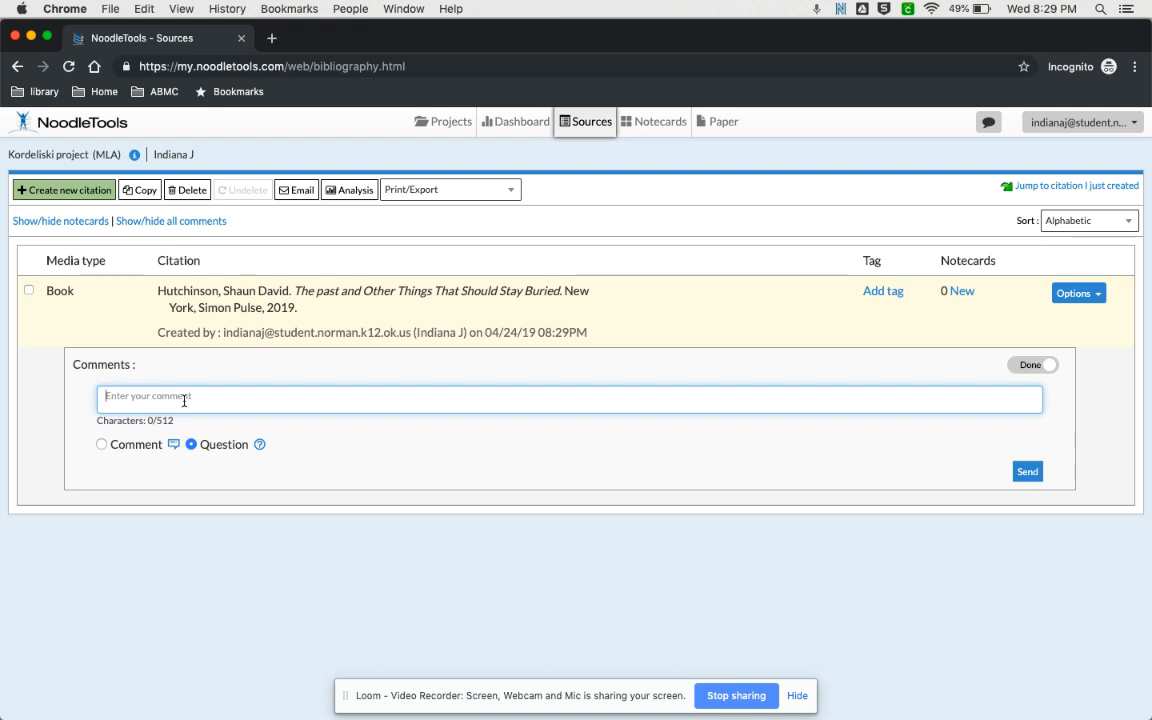
pyautogui.write('I')
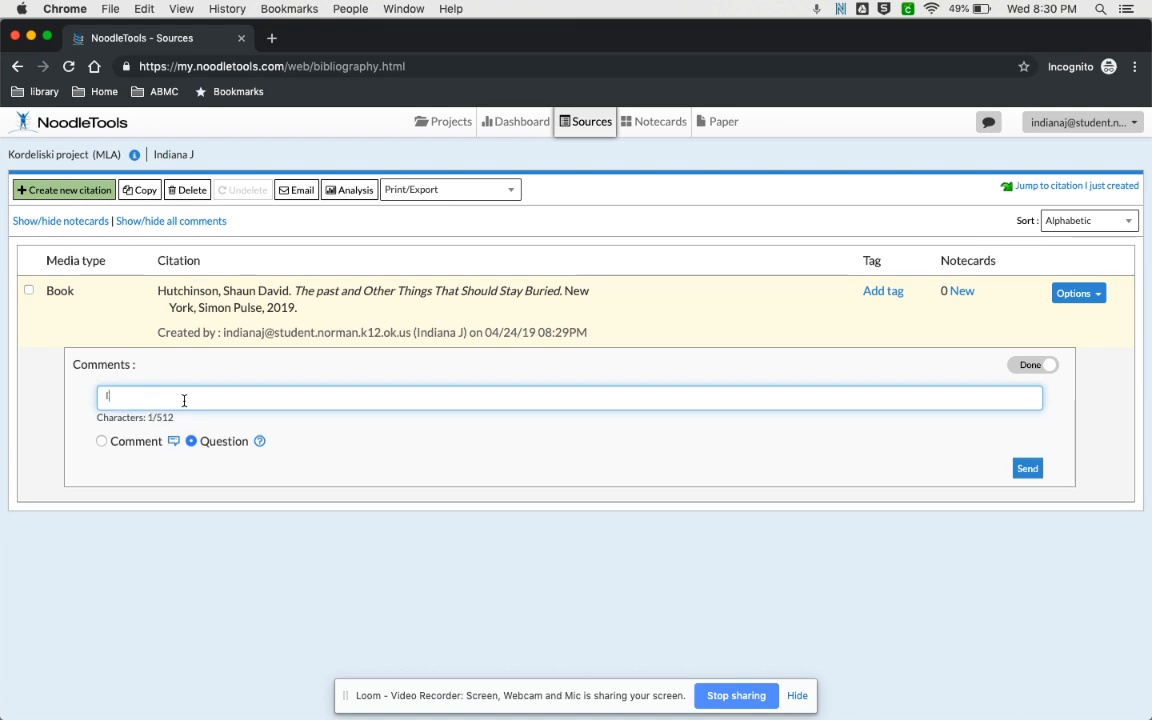
pyautogui.press('BackSpace')
pyautogui.write('Should all the words be capitalized?')
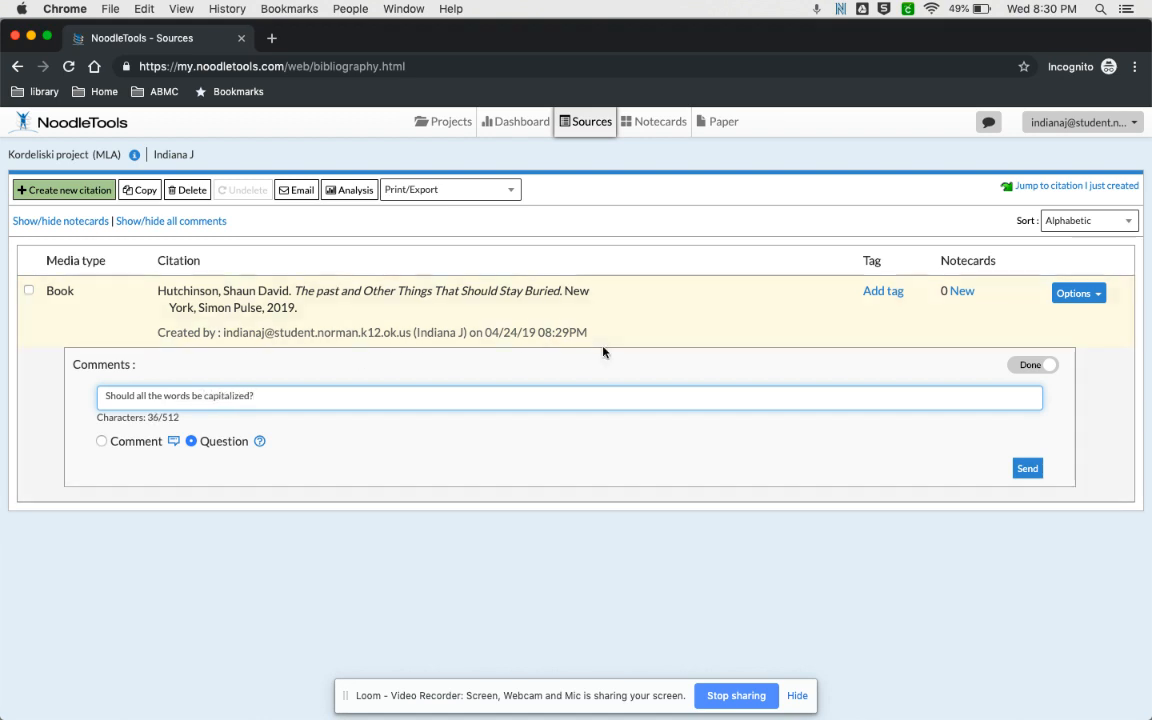
pyautogui.click(1028, 467)
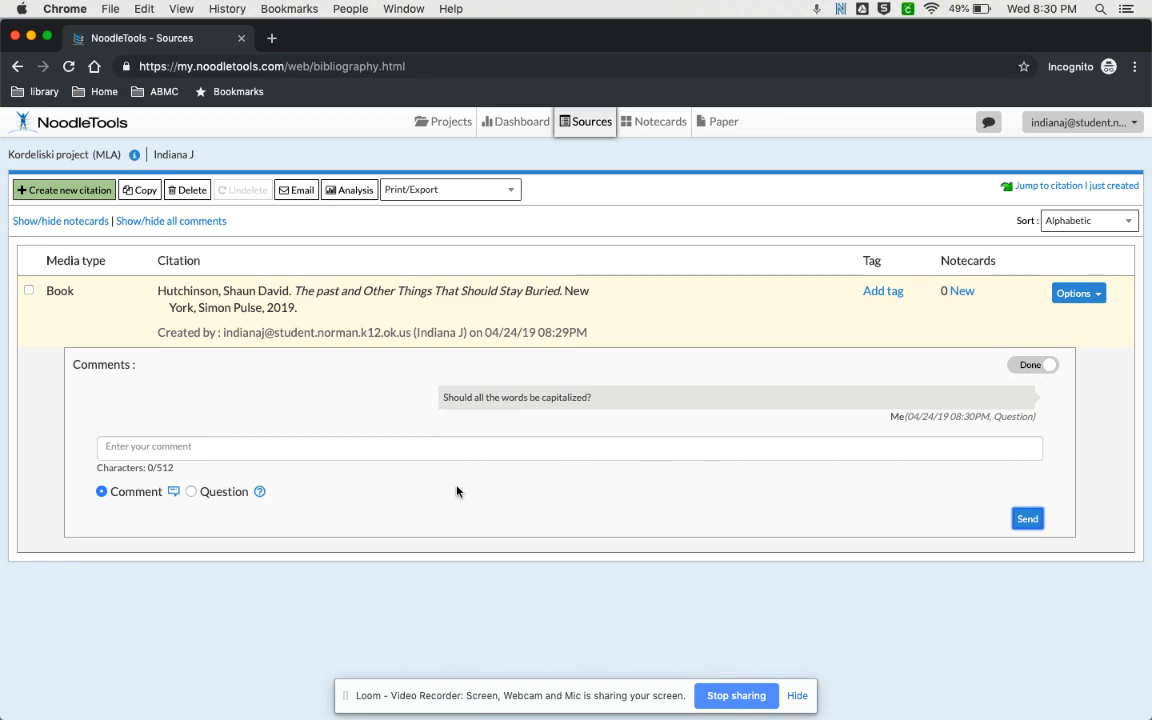
# In the teacher's window, reopen the student's project from the "LIS First Hour" inbox and read its citation comments.
pyautogui.hotkey('ctrl', 'Up')
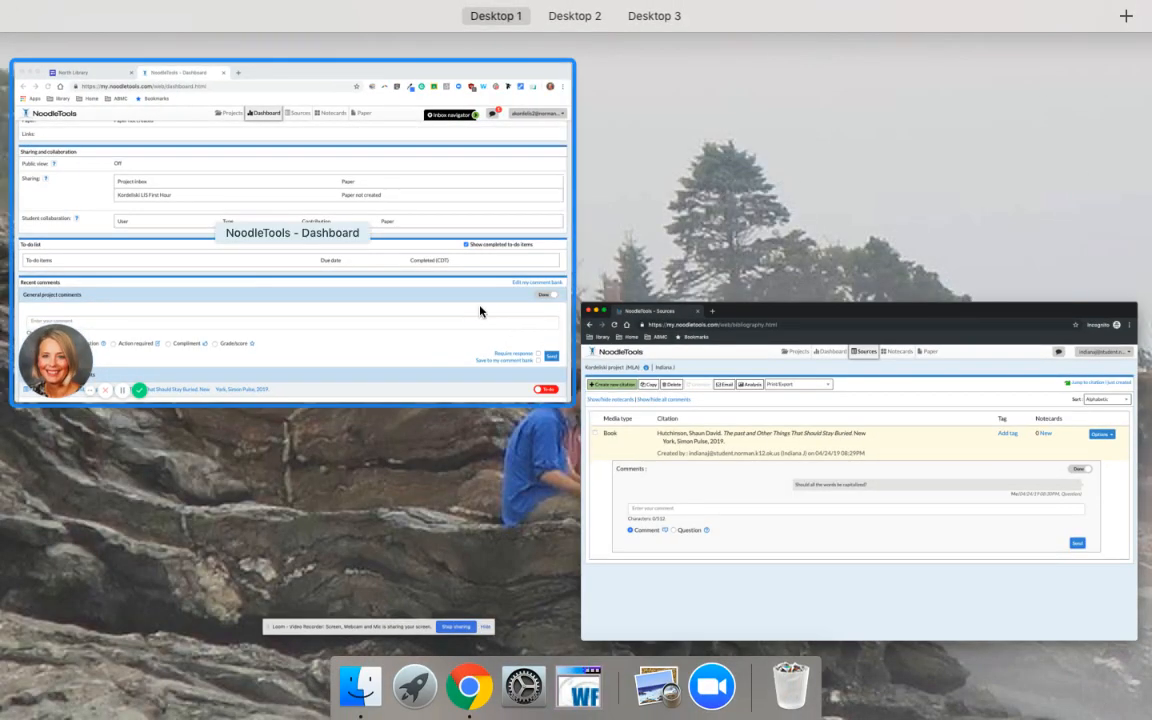
pyautogui.click(434, 324)
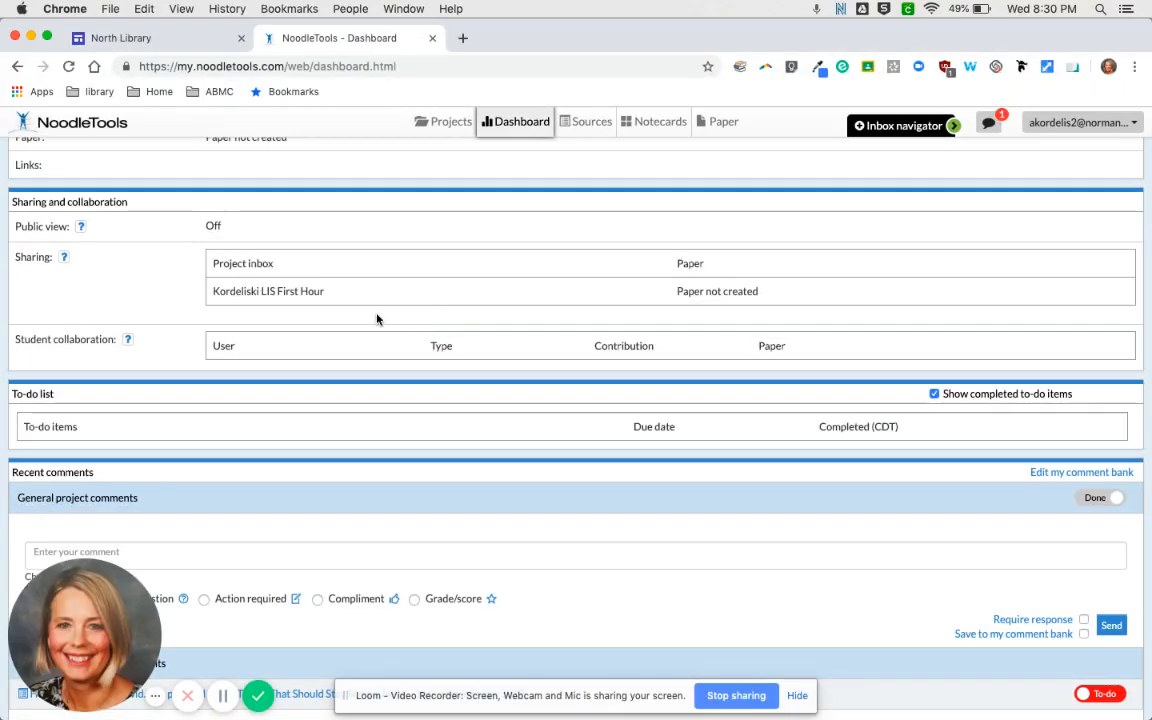
pyautogui.click(440, 126)
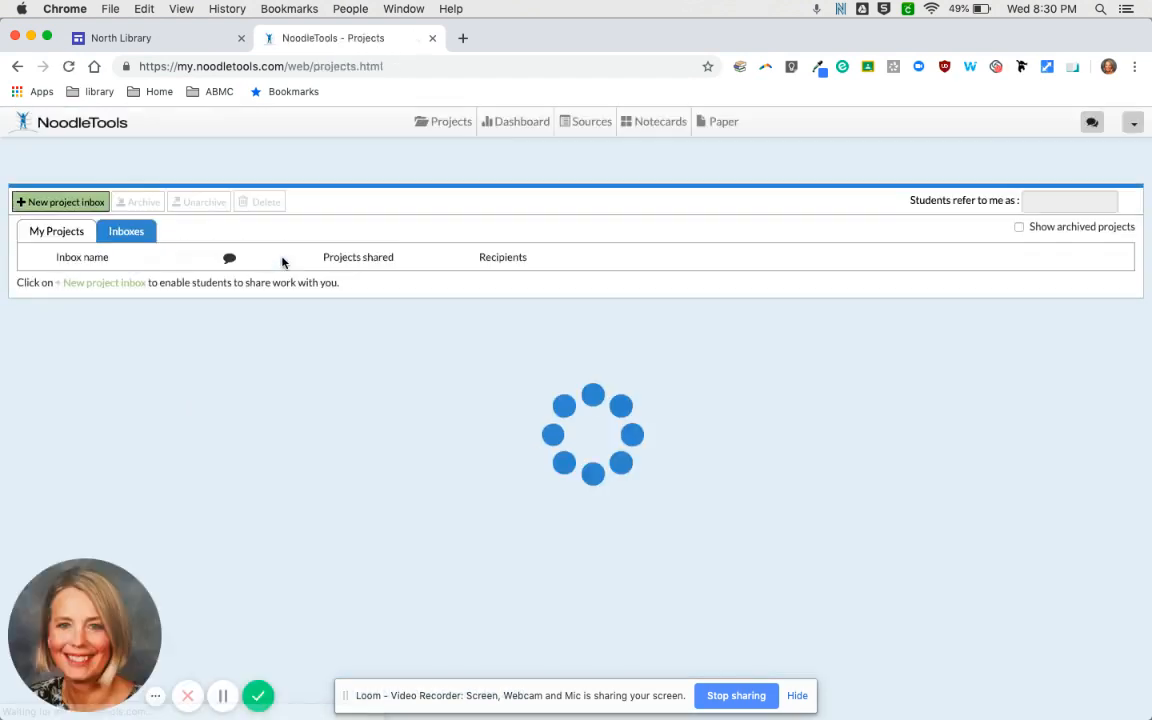
pyautogui.click(160, 253)
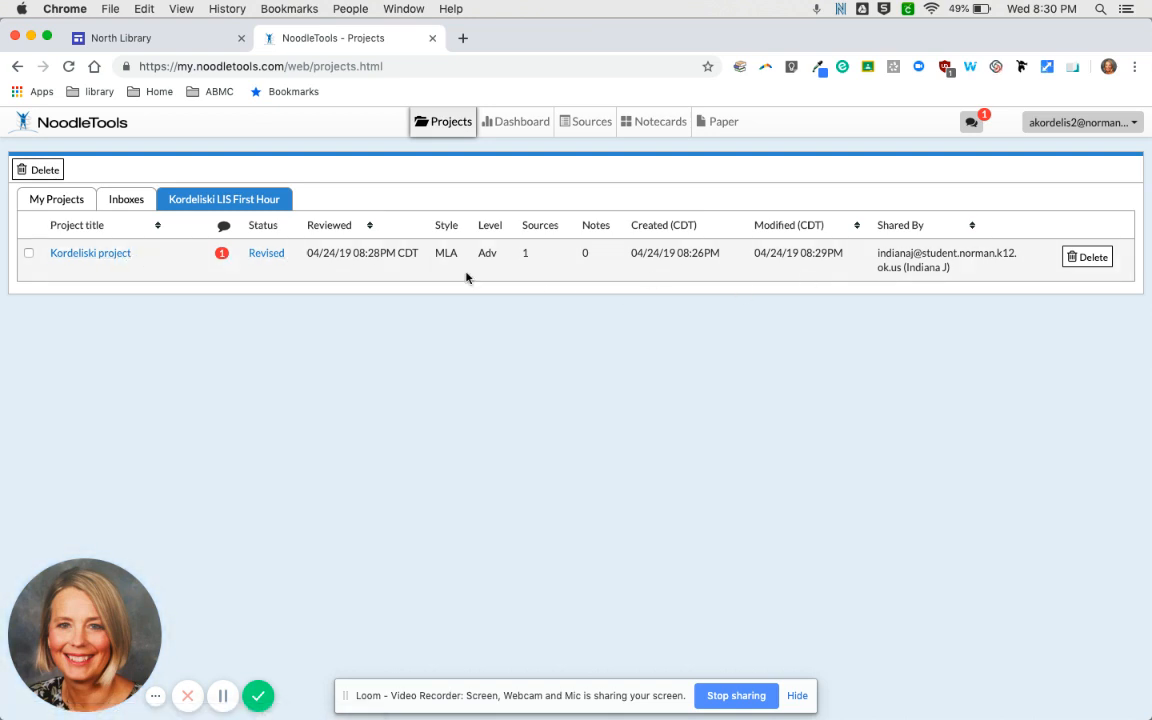
pyautogui.click(90, 259)
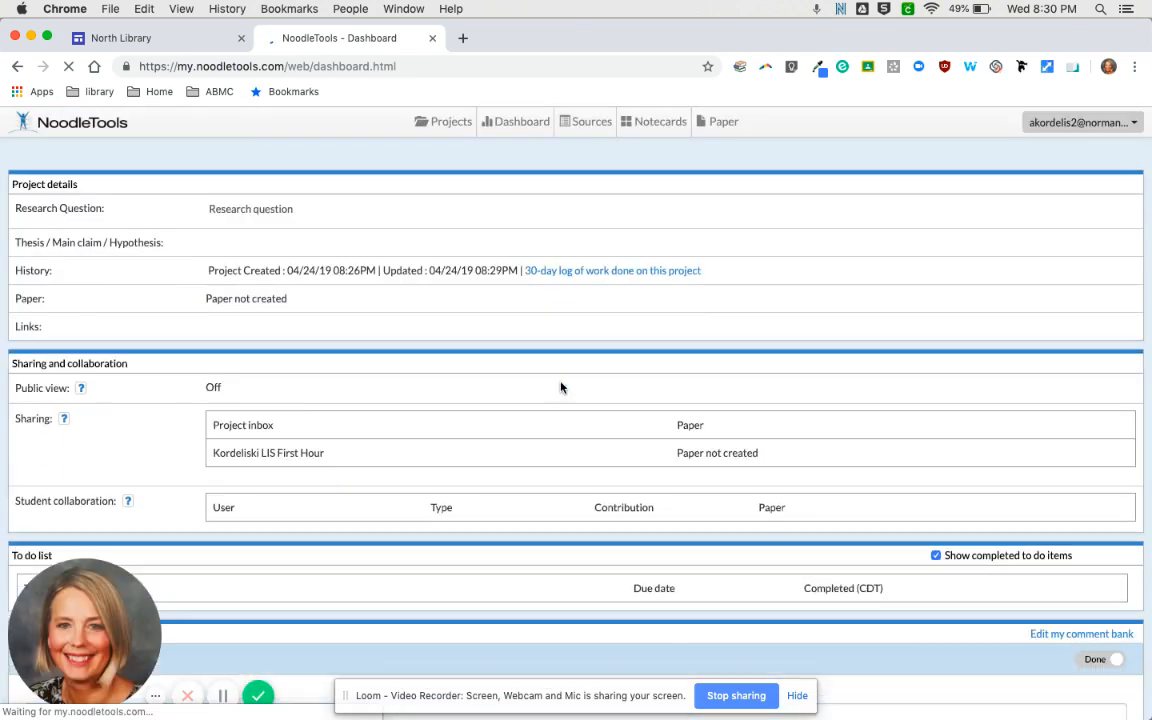
pyautogui.scroll(-5, 561, 387)
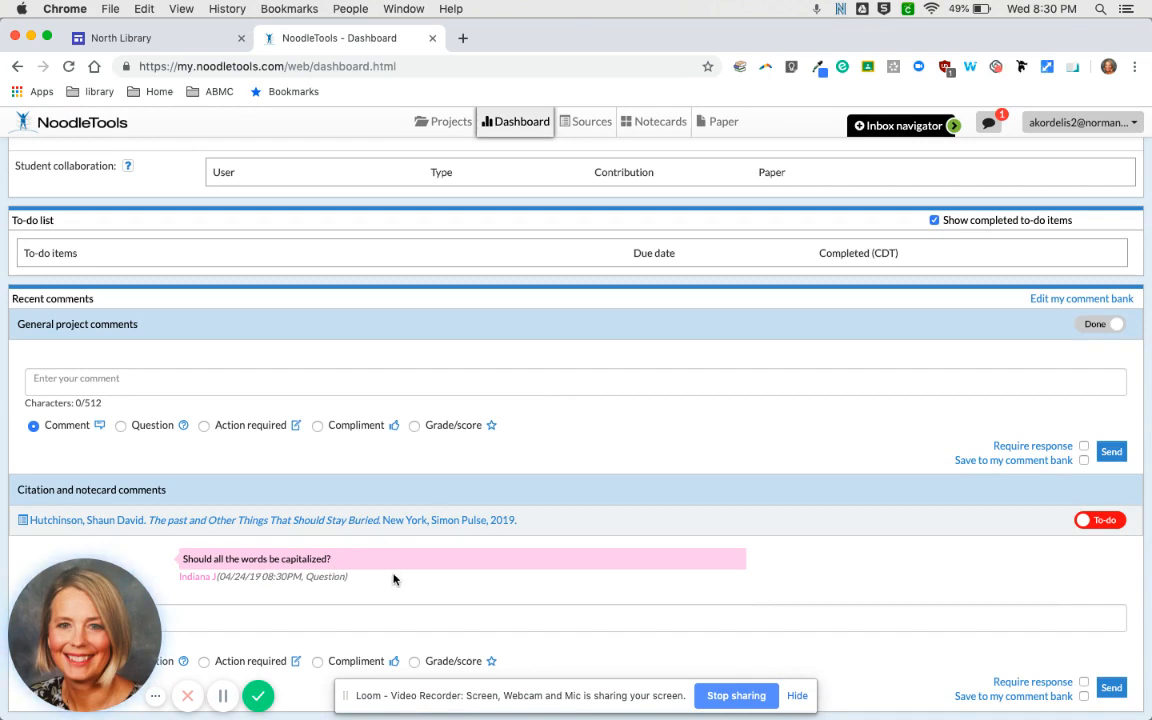
pyautogui.scroll(-1, 393, 577)
# Check the project's active conversations and mark the student's citation question as done.
pyautogui.click(988, 128)
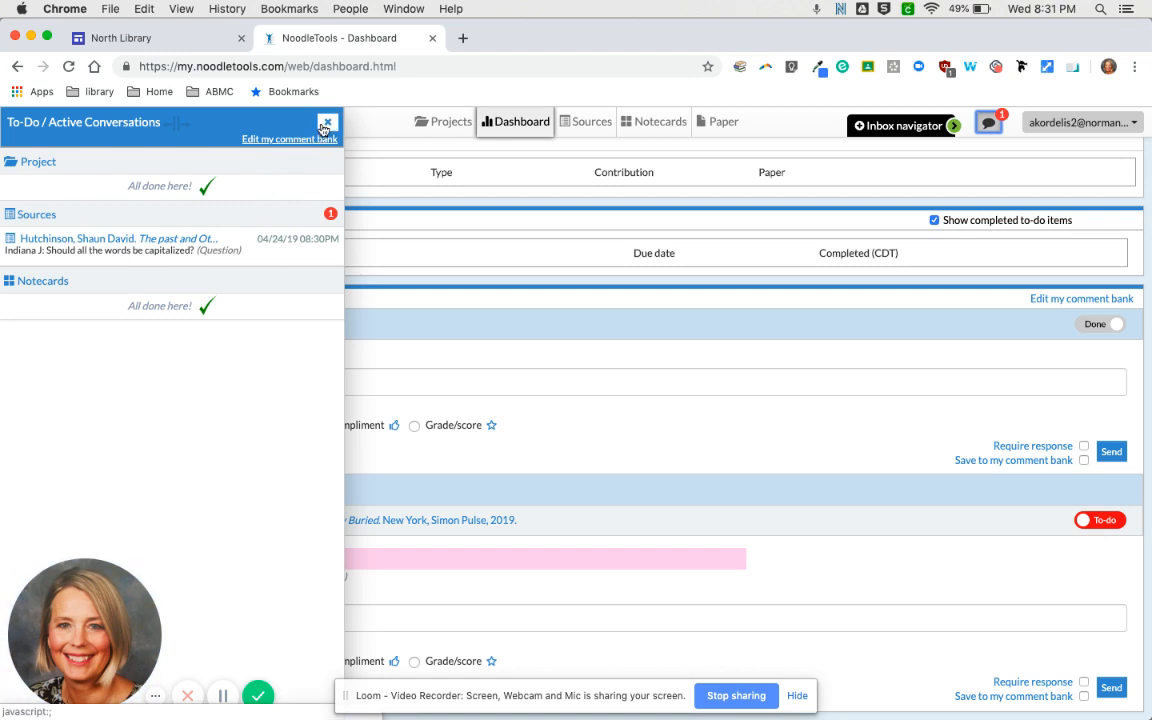
pyautogui.click(1091, 515)
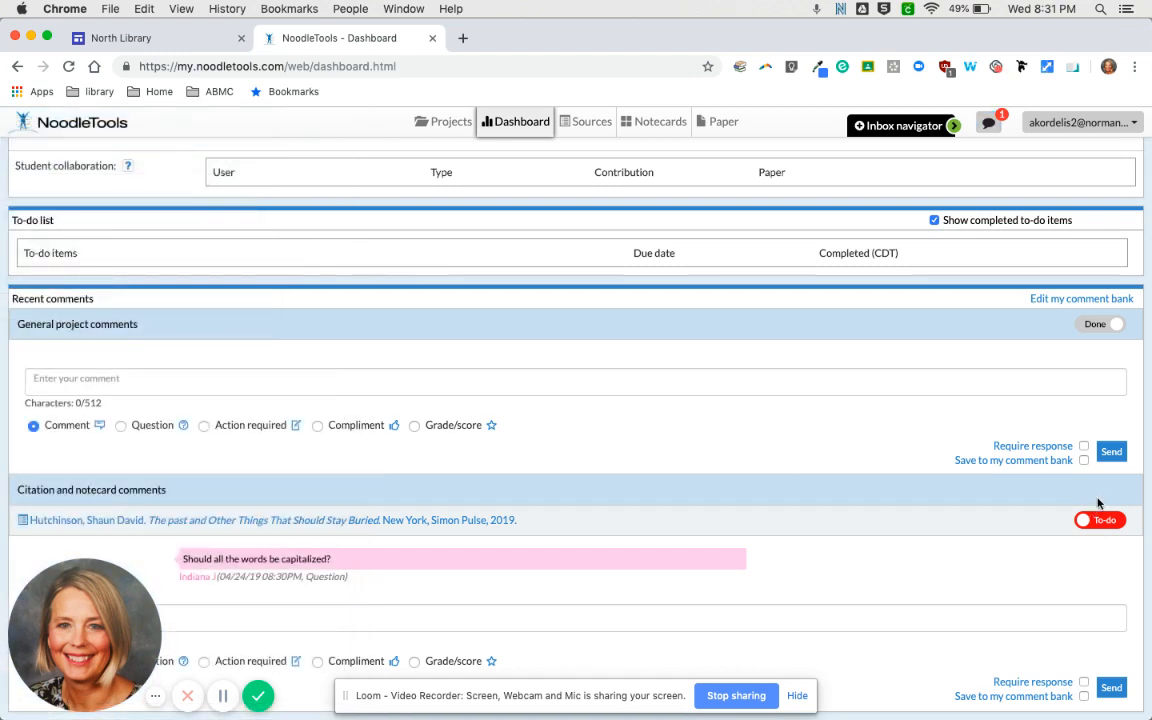
pyautogui.click(1082, 522)
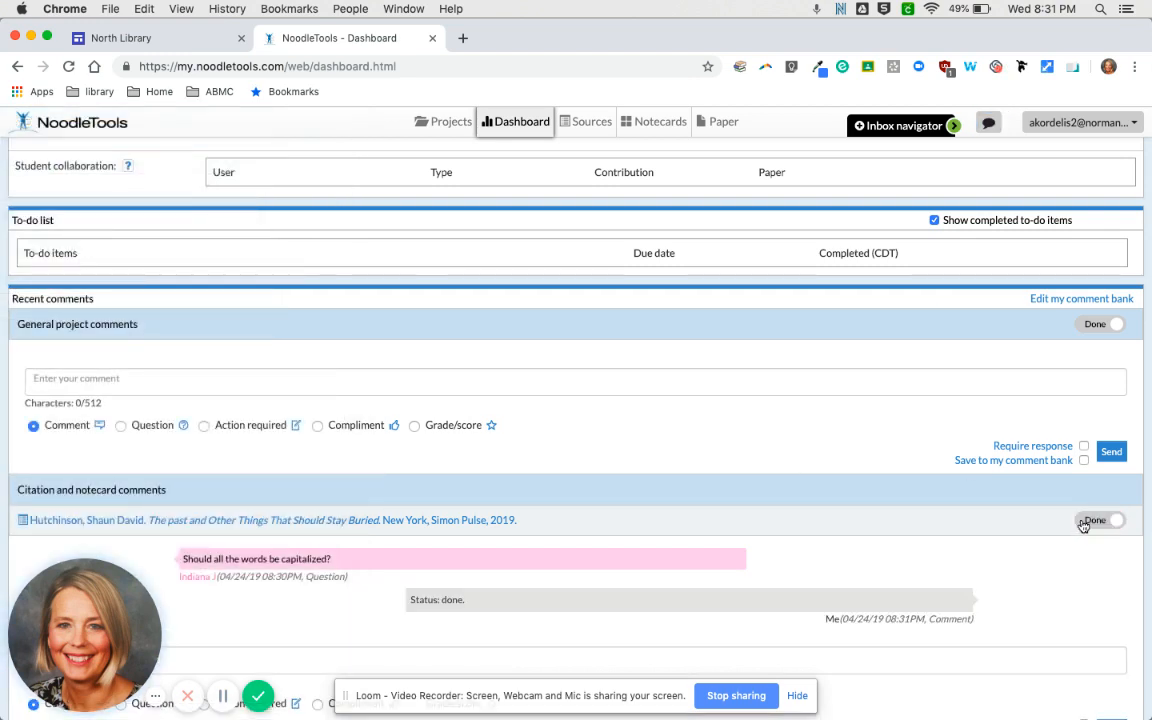
# Switch to the student's incognito window and refresh the sources page to check the comment thread's status.
pyautogui.hotkey('ctrl', 'Up')
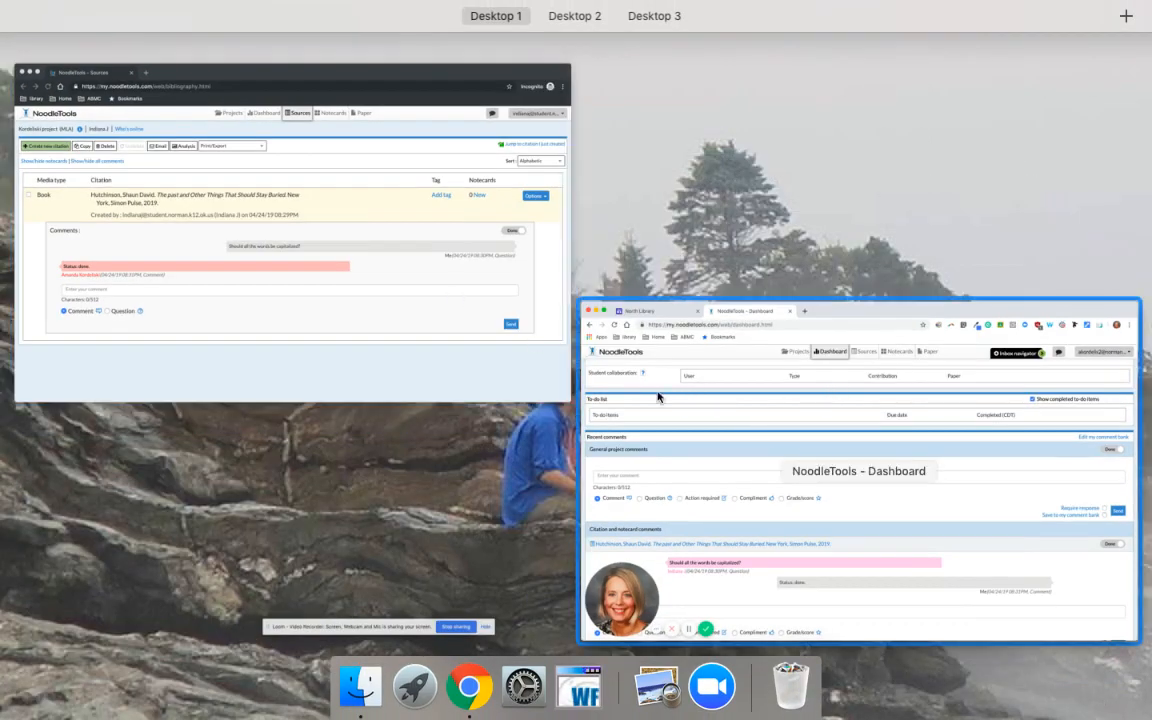
pyautogui.click(432, 248)
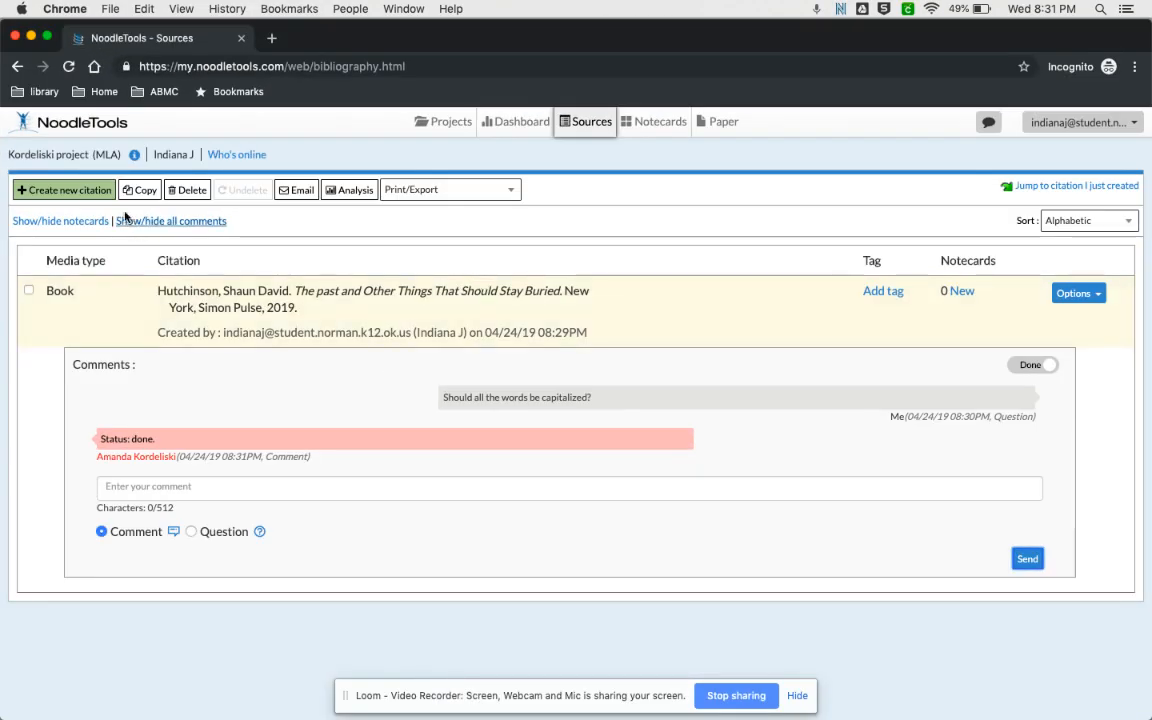
pyautogui.click(68, 66)
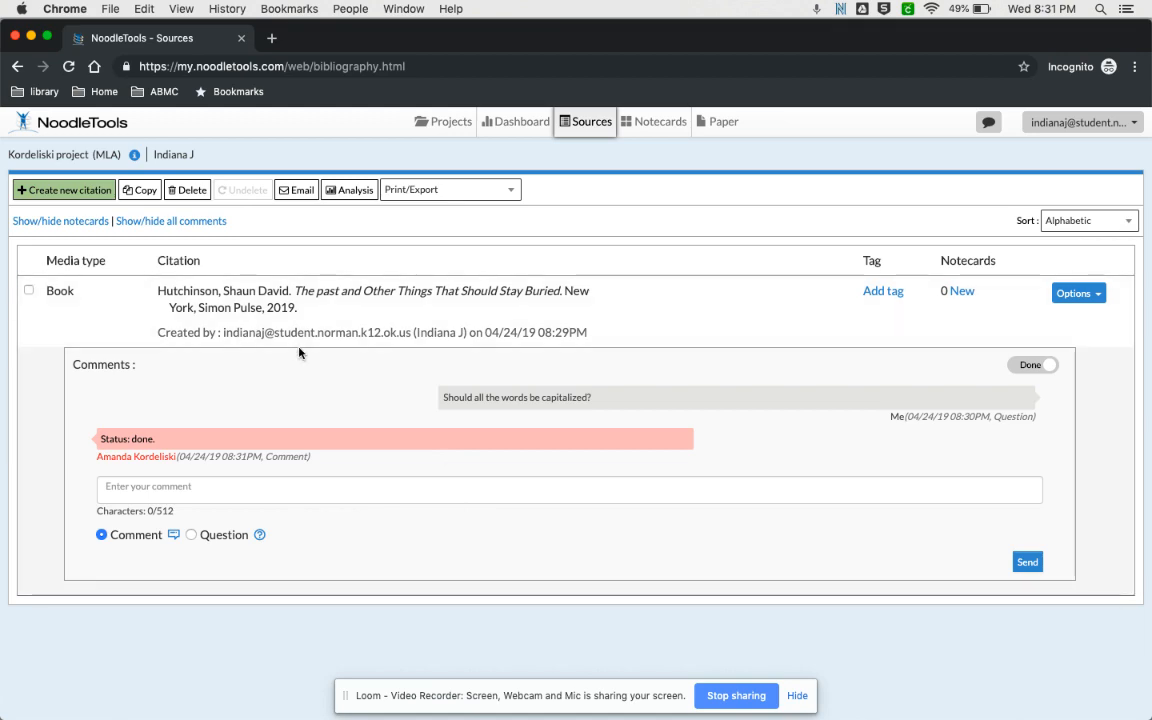
# Return to the teacher's window and go back to the list of project inboxes.
pyautogui.hotkey('ctrl', 'Up')
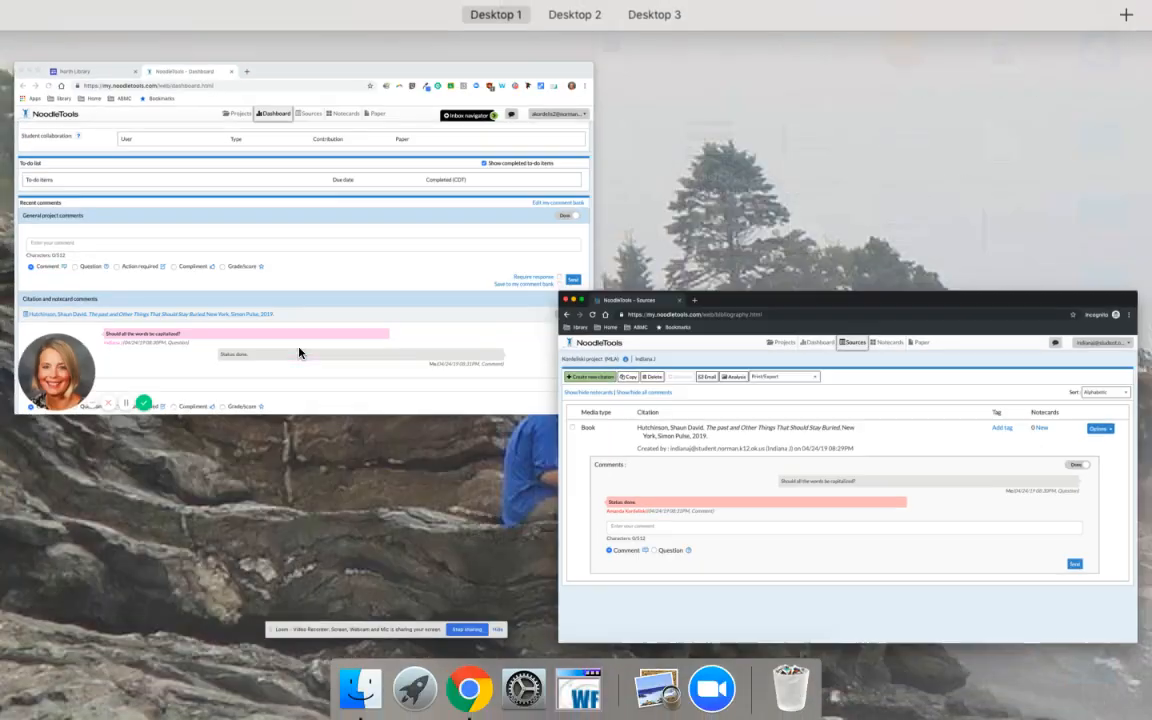
pyautogui.click(445, 308)
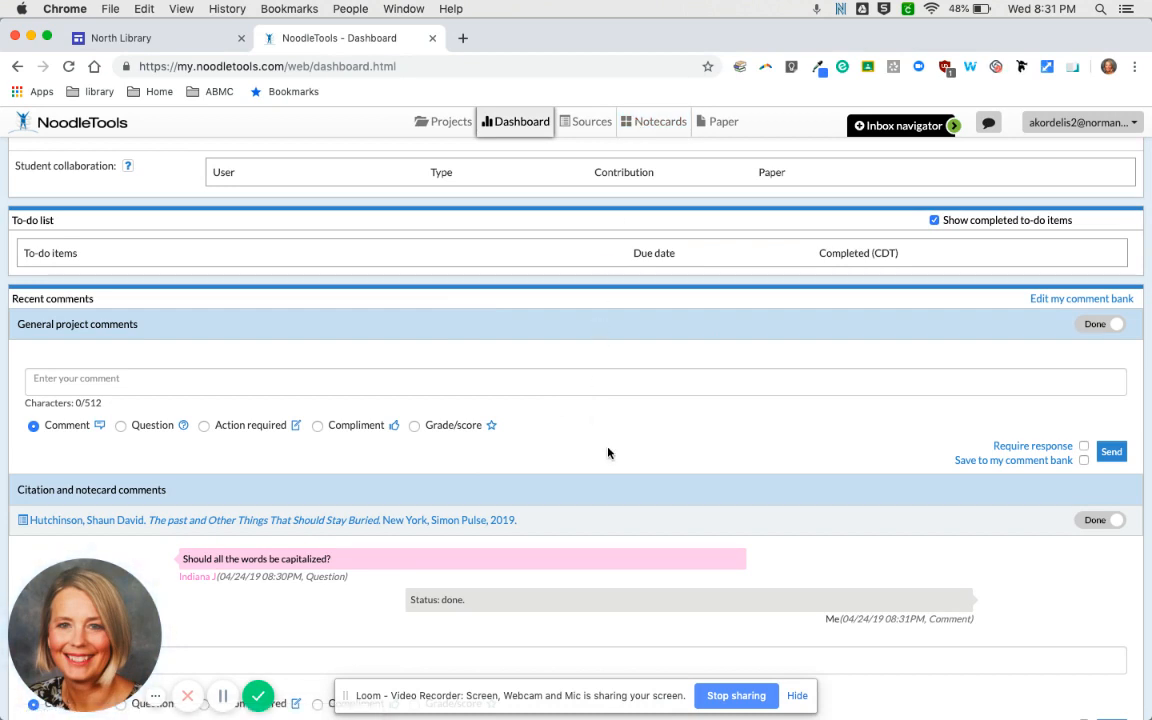
pyautogui.click(434, 122)
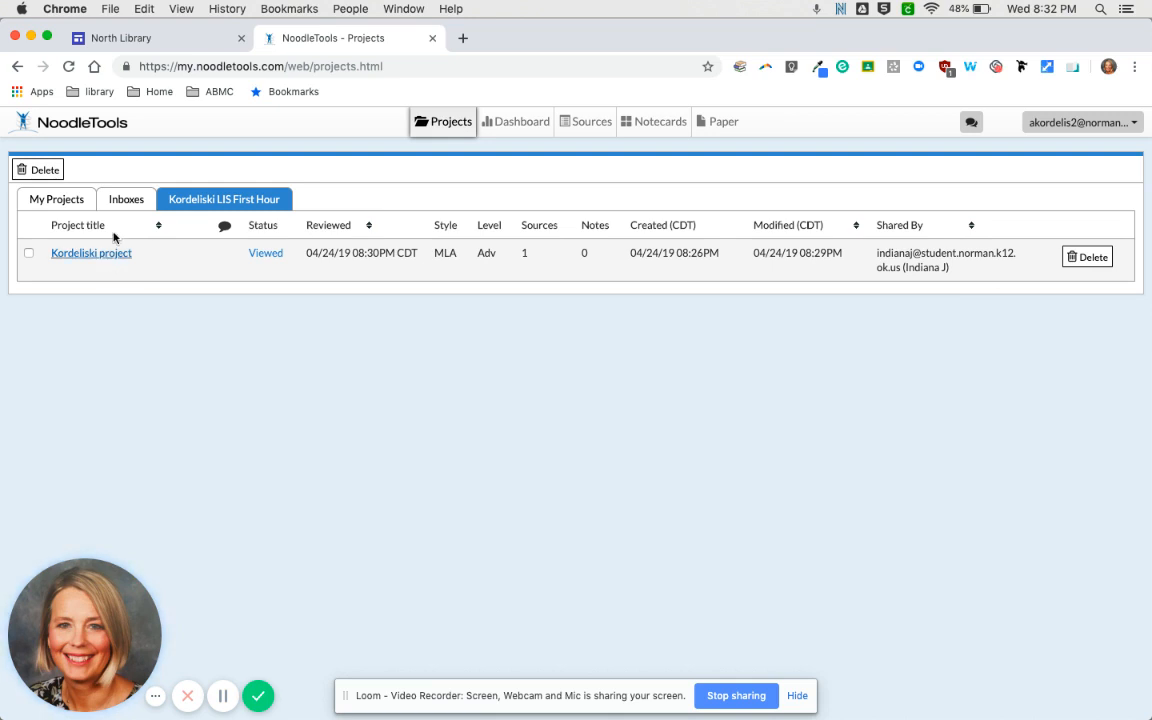
pyautogui.click(121, 200)
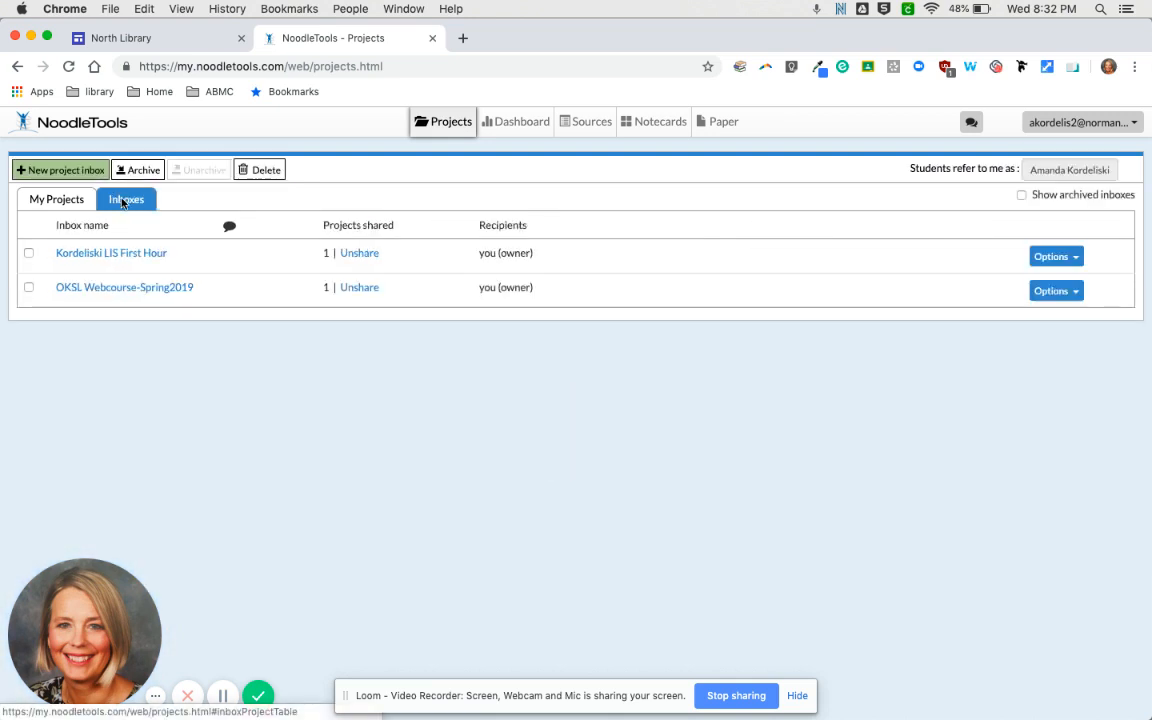